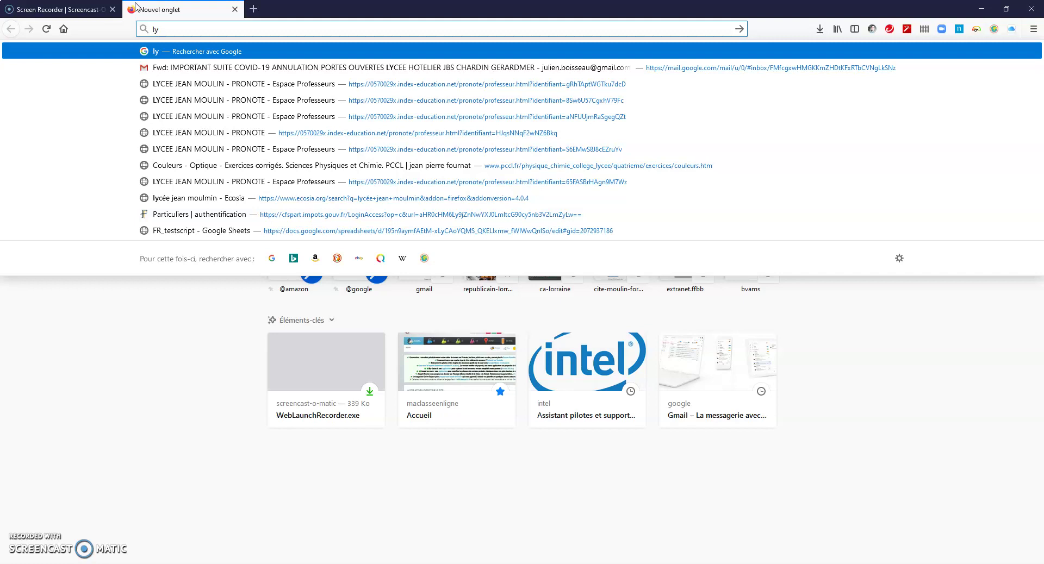
Step: Load lycee.cned.fr, open college.cned.fr in a second tab, and return to the lycée tab
text(.)
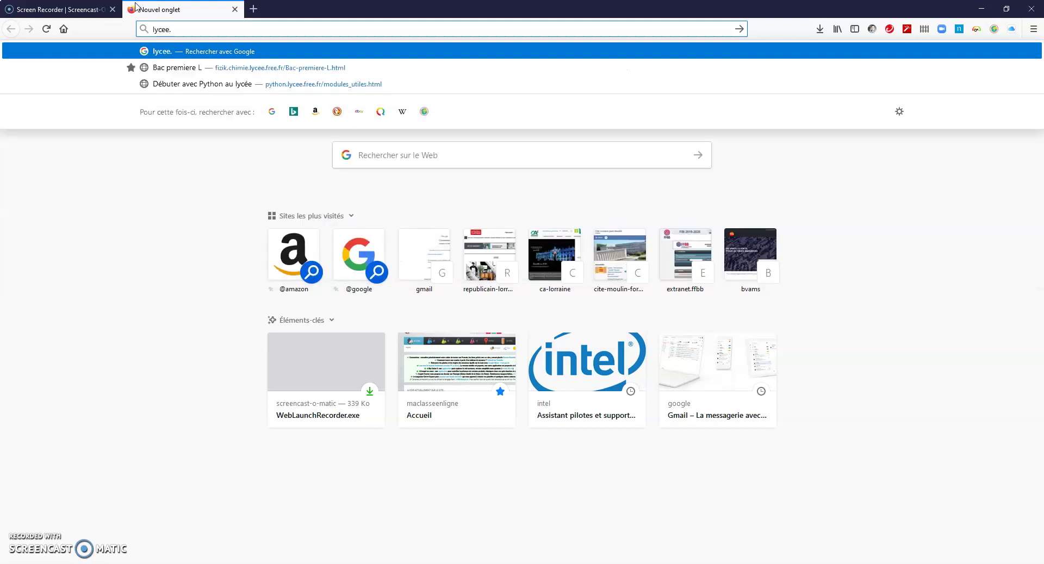
text(cned.fr)
key(Return)
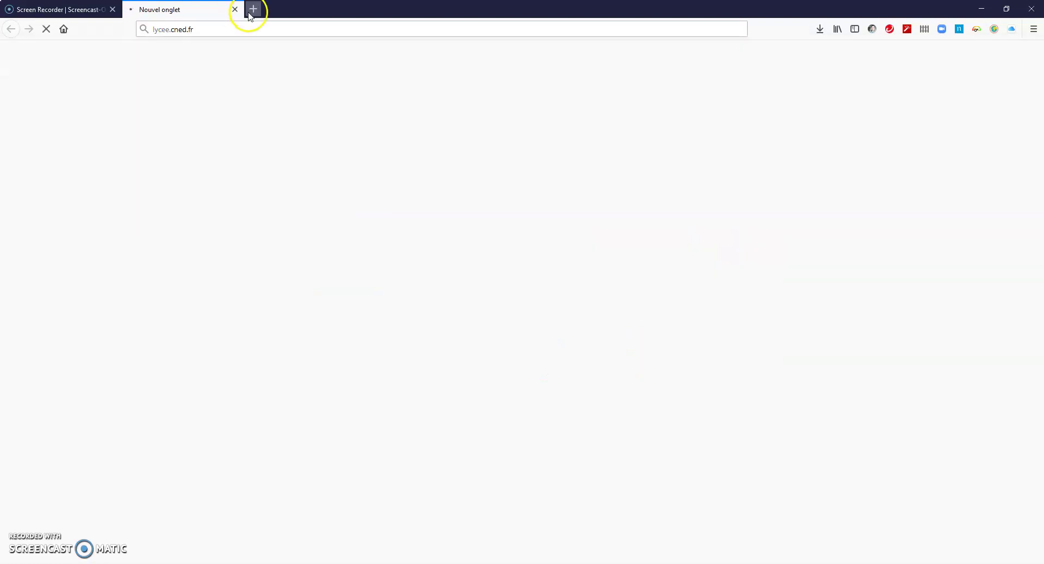
click(252, 9)
text(college.cned.fr/)
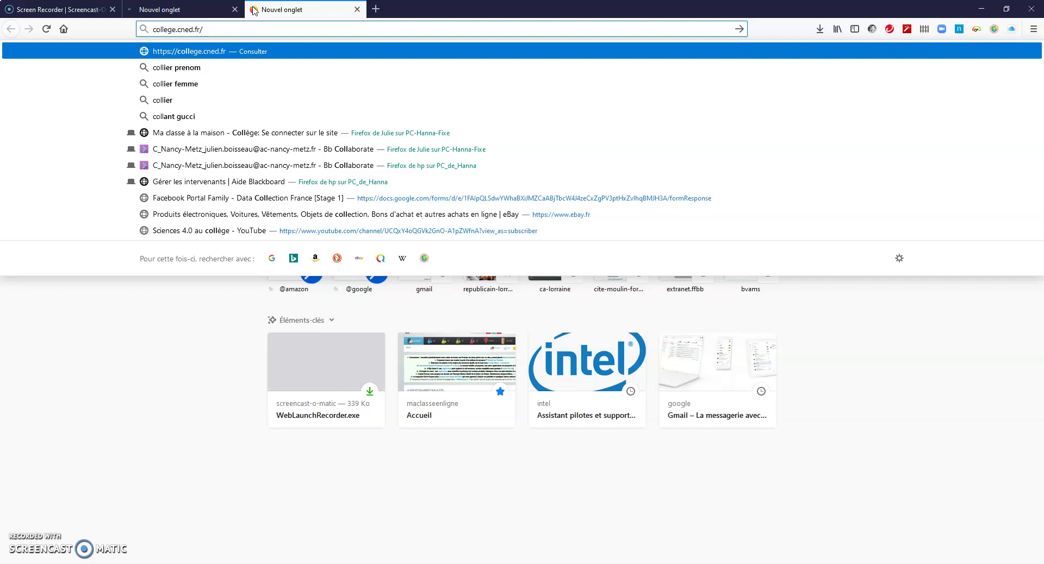
key(Return)
click(204, 7)
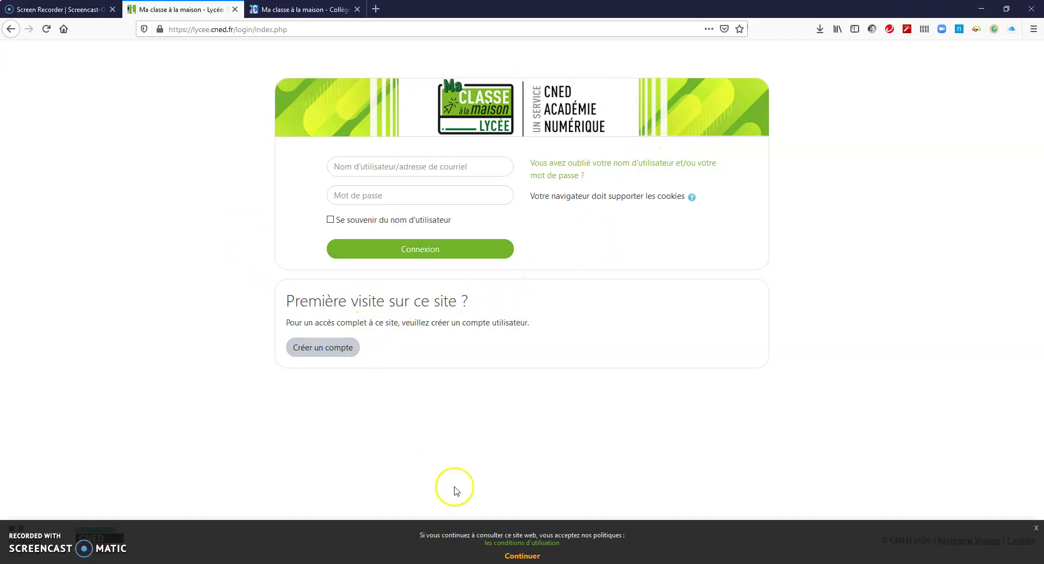
Step: Dismiss the cookie notice, choose Créer un compte and accept the terms of use
click(522, 556)
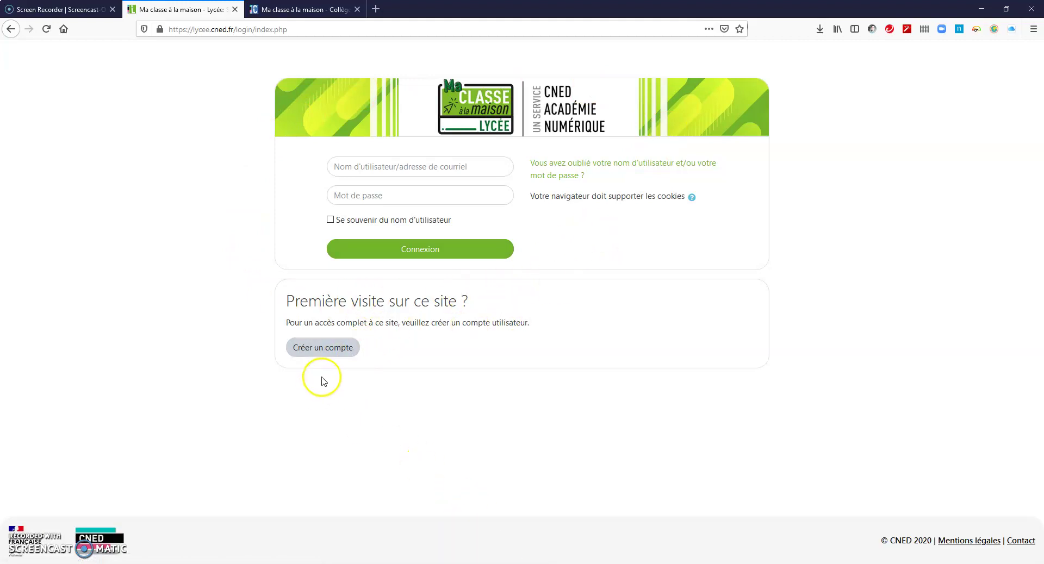
click(331, 353)
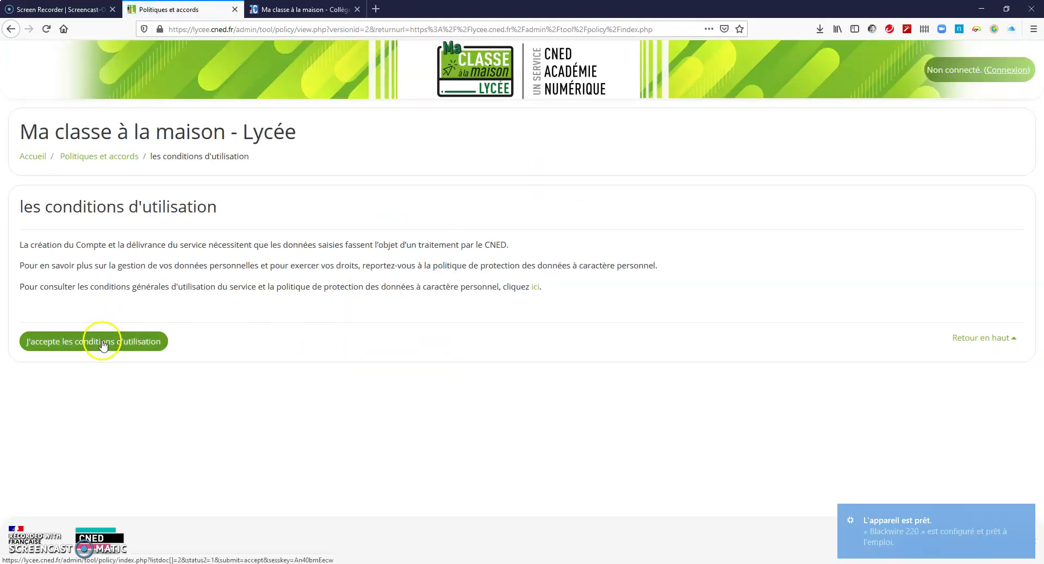
click(107, 341)
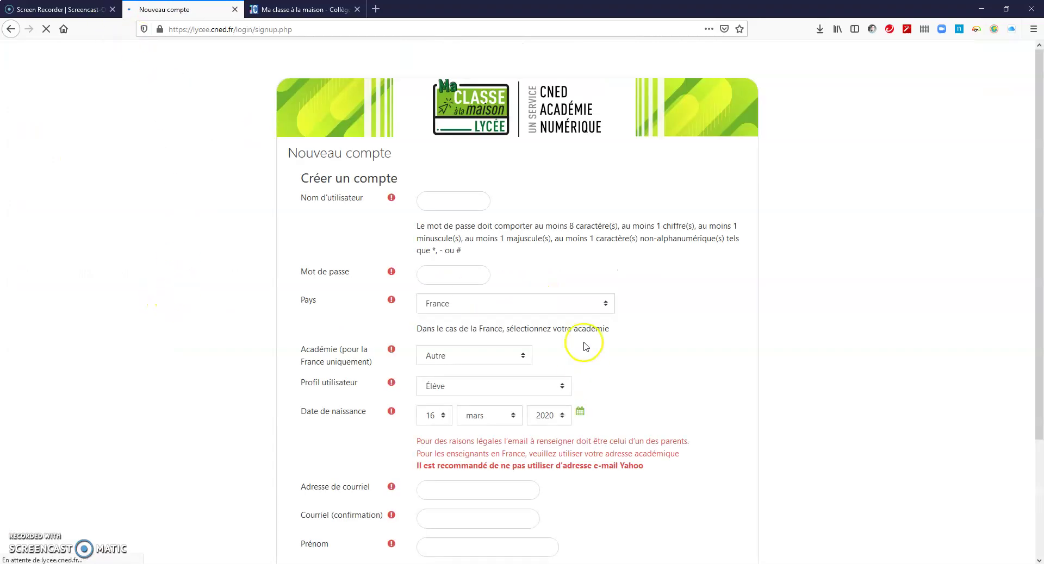
Step: Fill the username and password from the saved login, appending 1 to the username
click(445, 206)
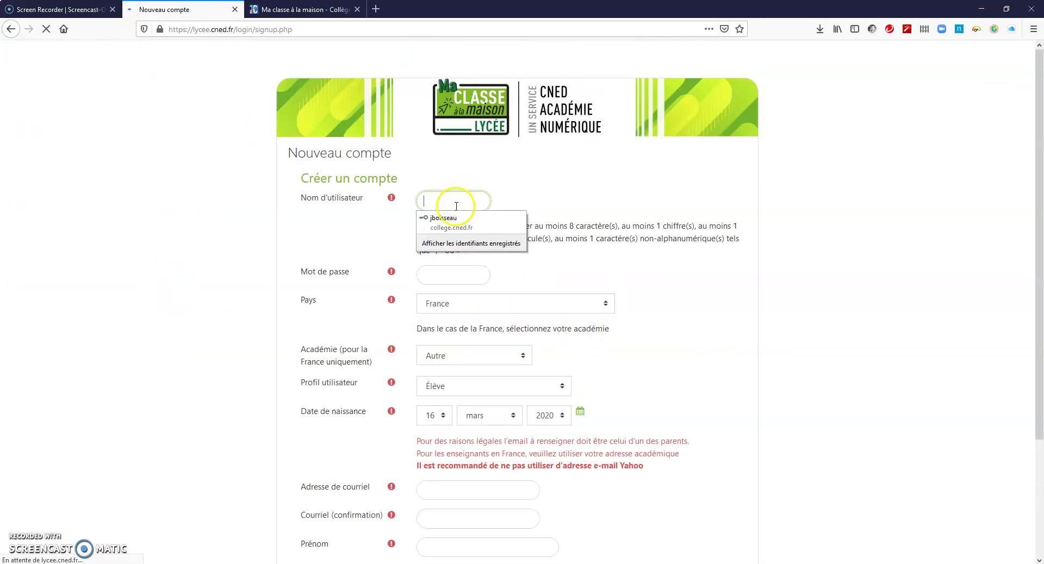
click(456, 222)
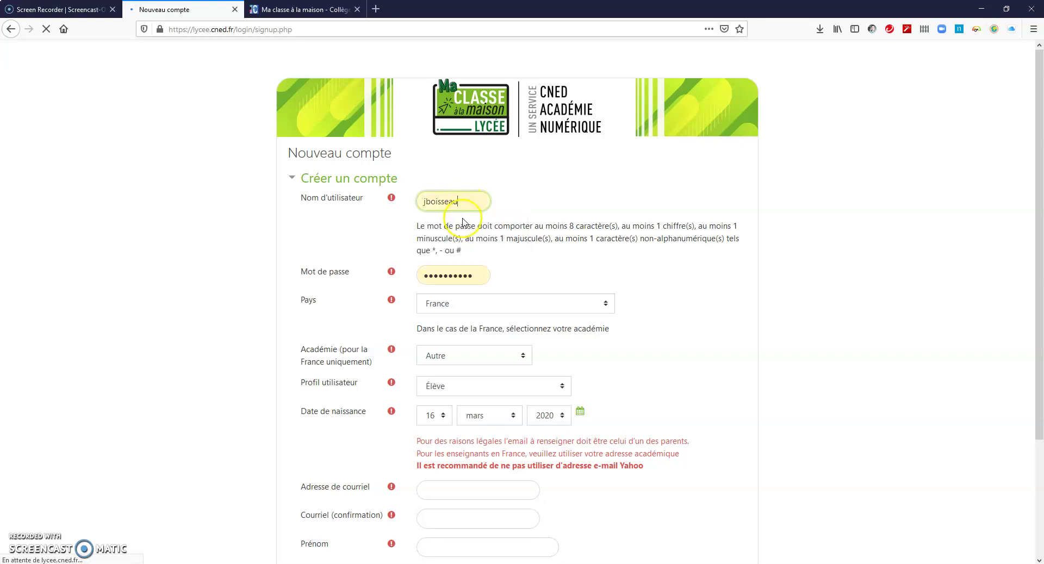
text(1)
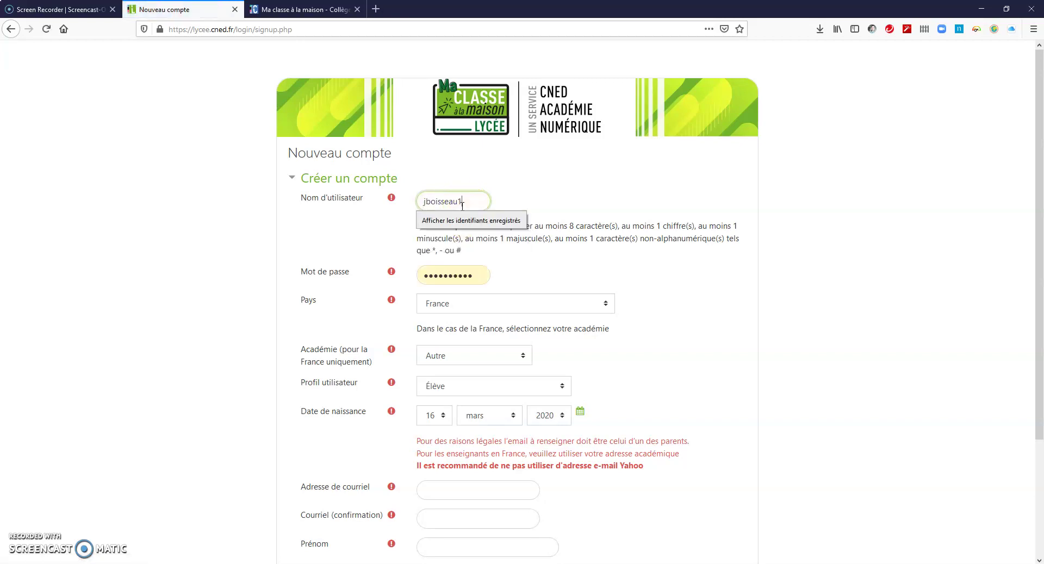
click(573, 284)
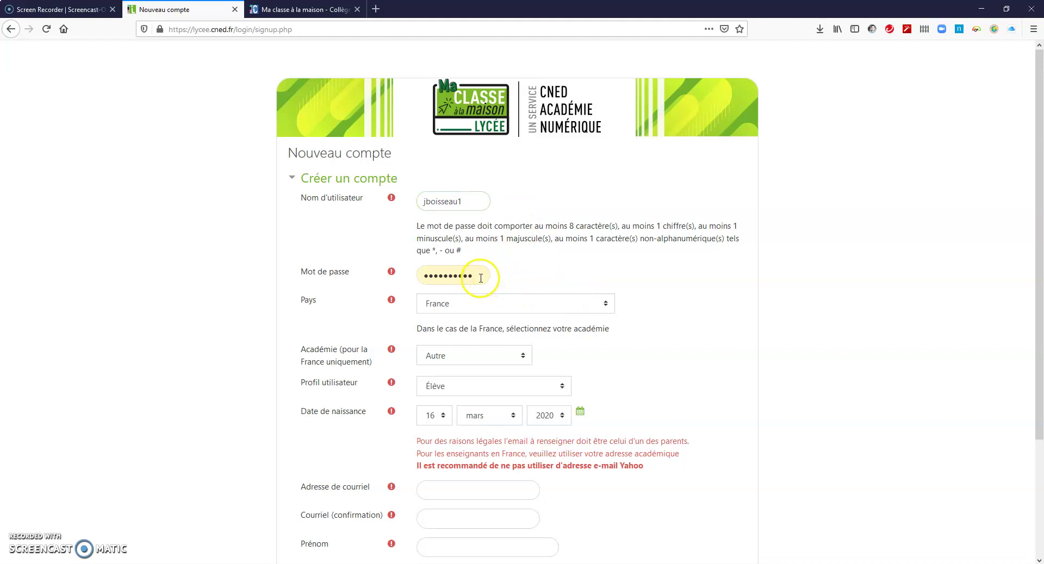
Step: Choose country France, académie Nancy-Metz and profile Enseignant ou Chef d'établissement
click(477, 311)
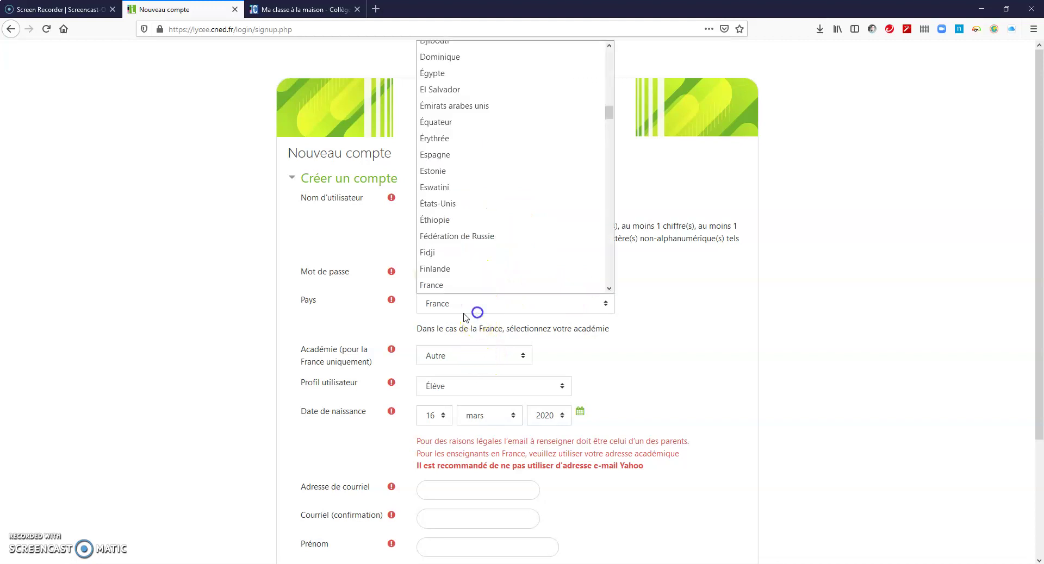
click(466, 310)
click(450, 356)
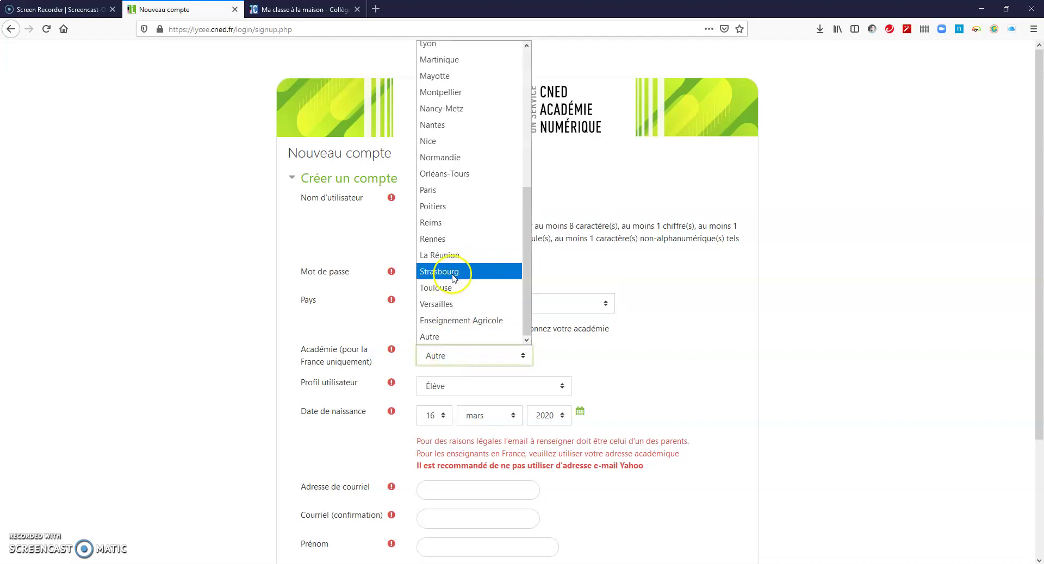
click(457, 109)
click(473, 393)
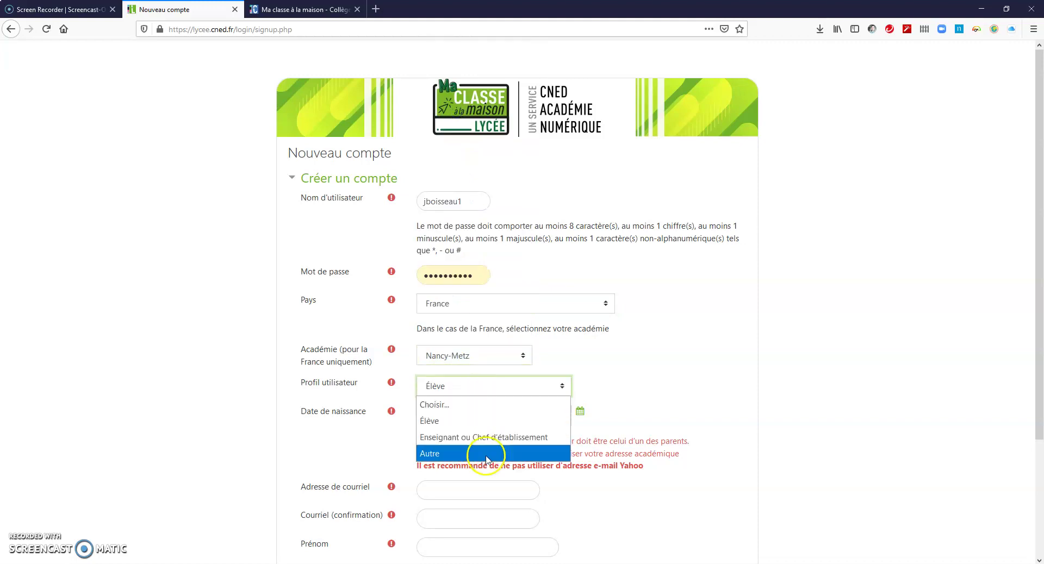
click(489, 438)
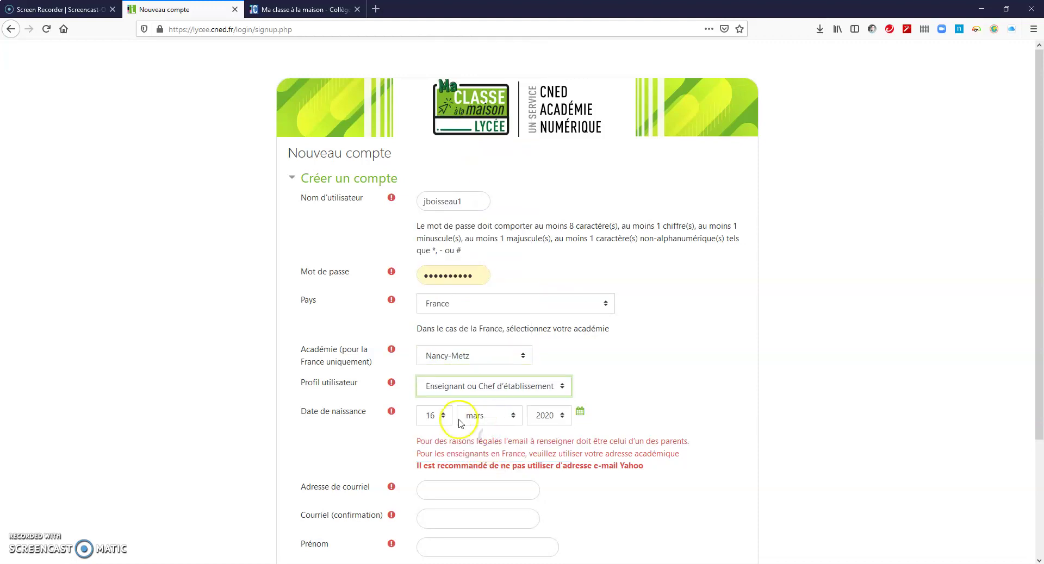
Step: Set the birth date to 5 janvier 1984
click(437, 416)
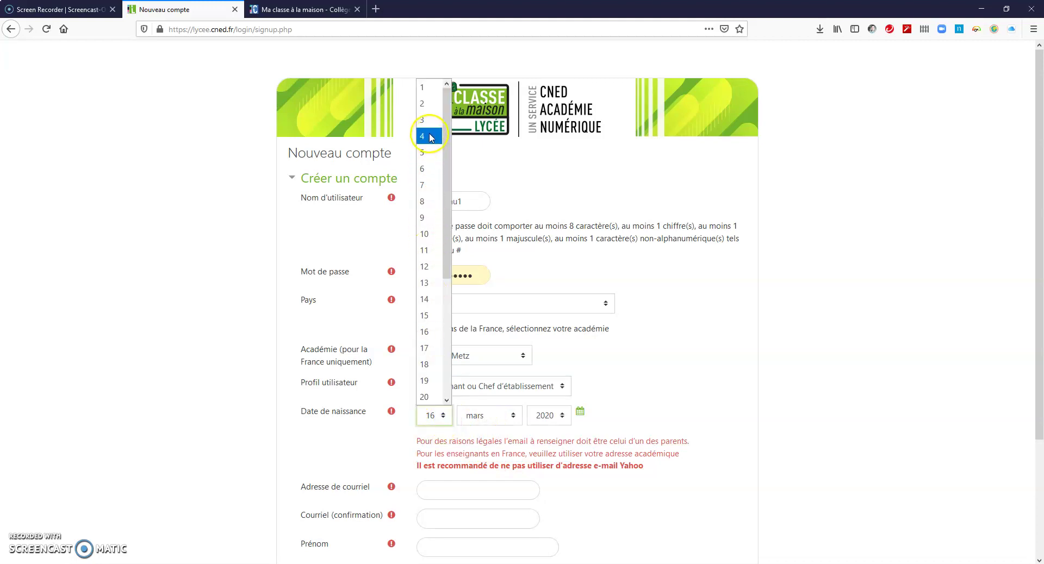
click(427, 152)
click(483, 415)
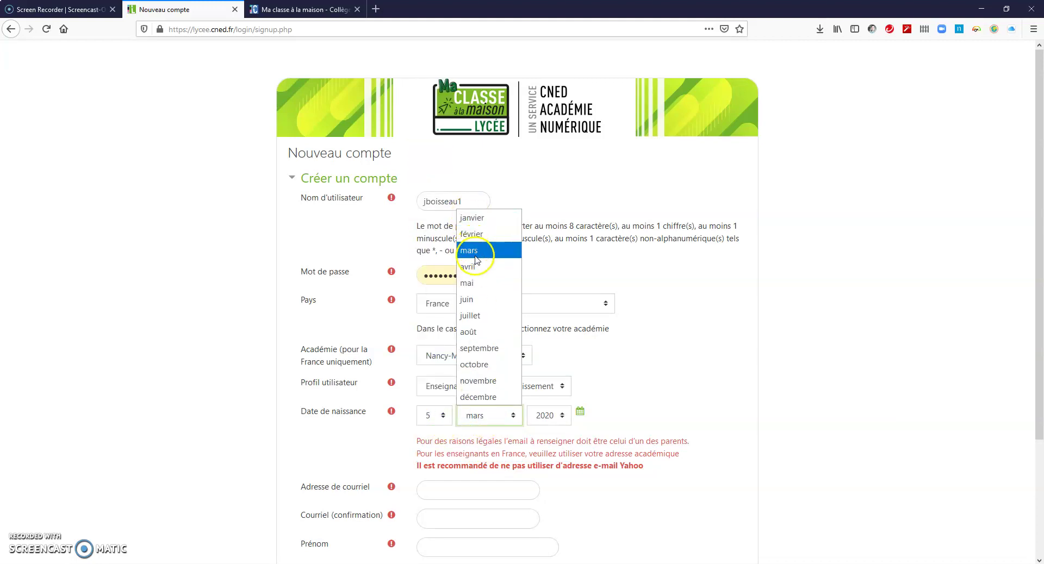
click(471, 218)
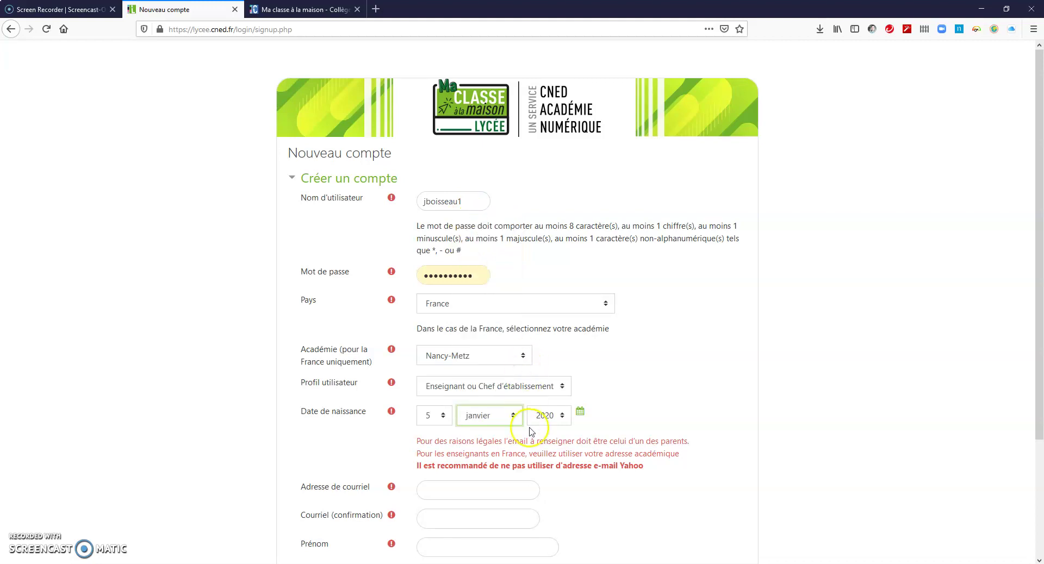
click(552, 418)
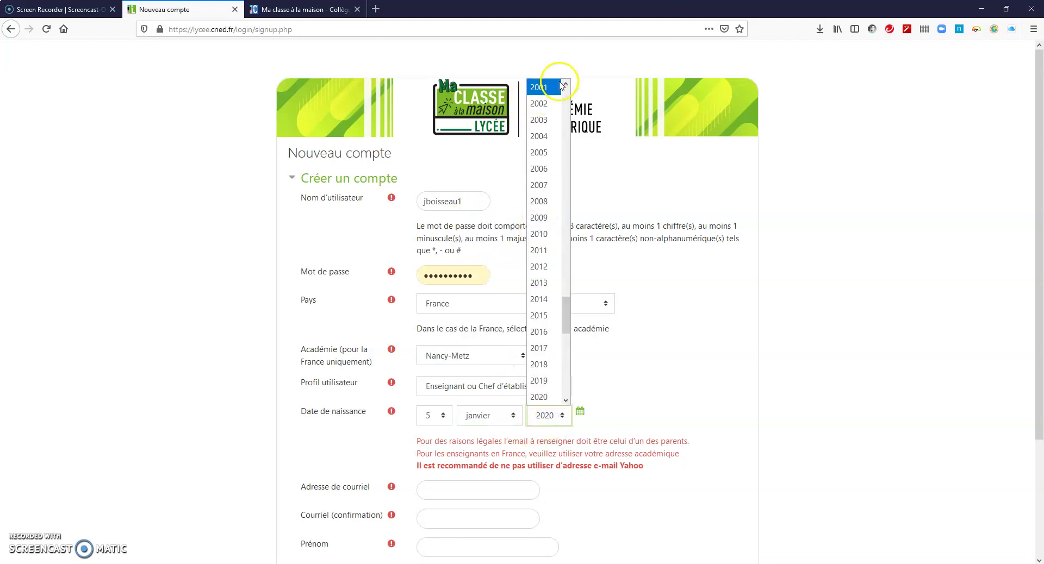
scroll(553, 320, down, 4)
scroll(551, 318, up, 11)
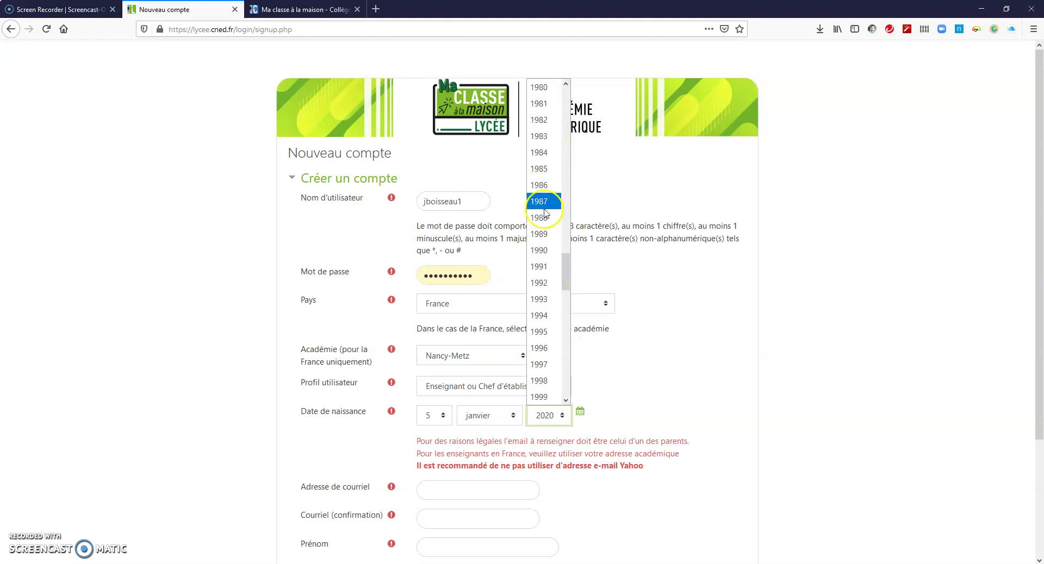
click(544, 153)
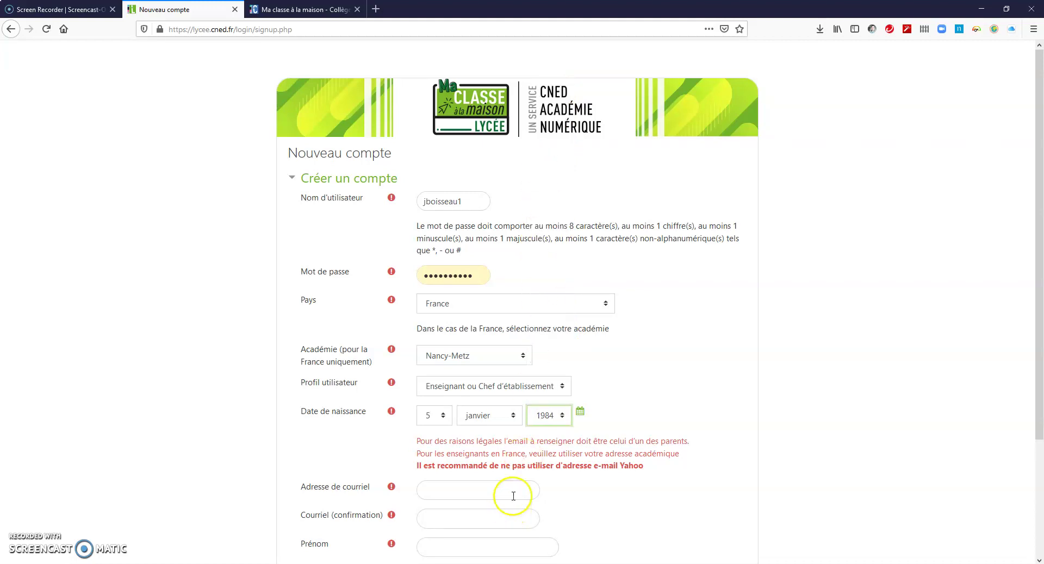
scroll(513, 496, down, 2)
click(464, 376)
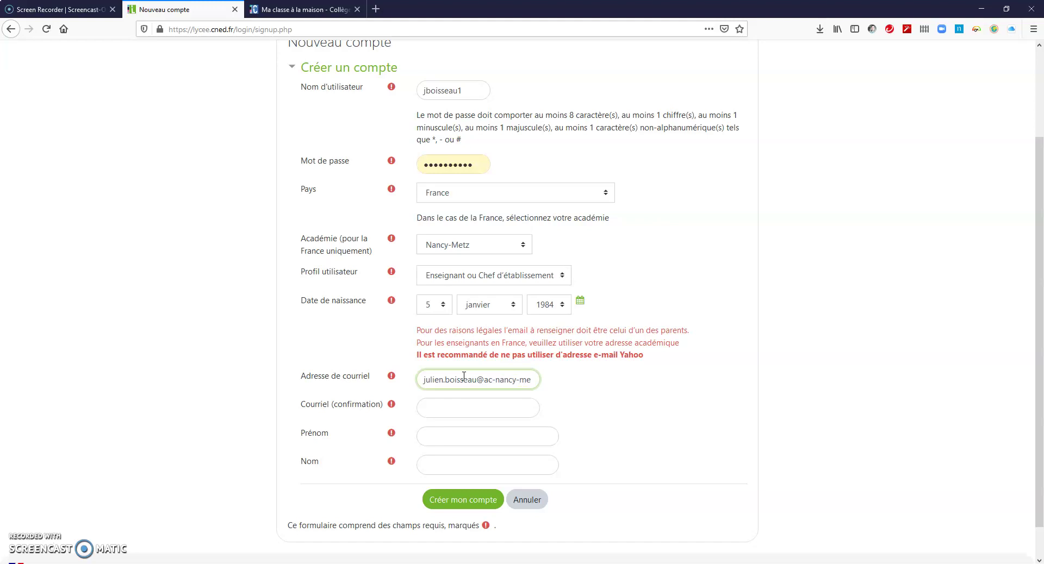
Step: Confirm the academic e-mail, fill in first and last name, and submit the account form
key(Tab)
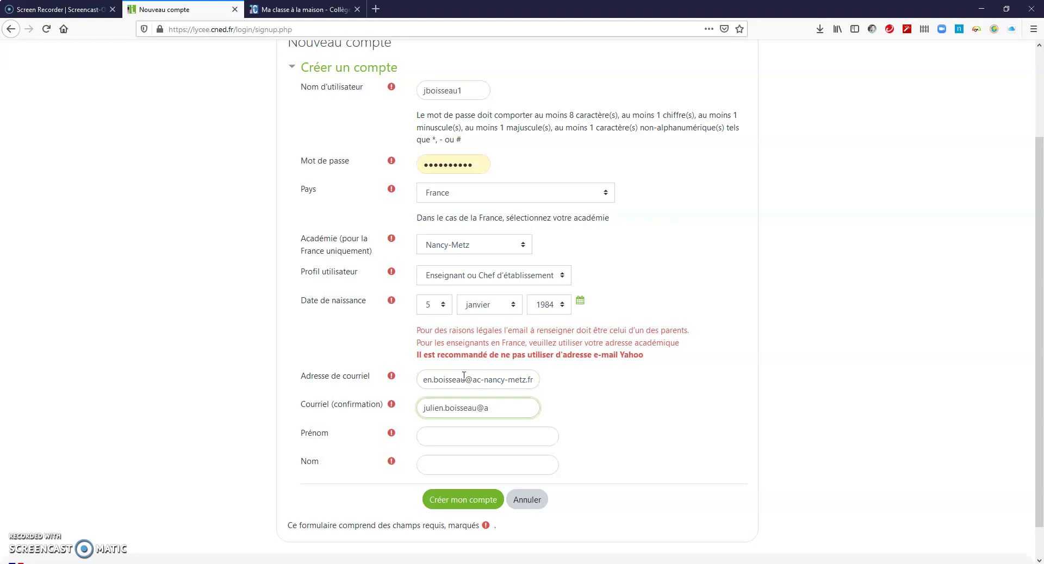
key(Tab)
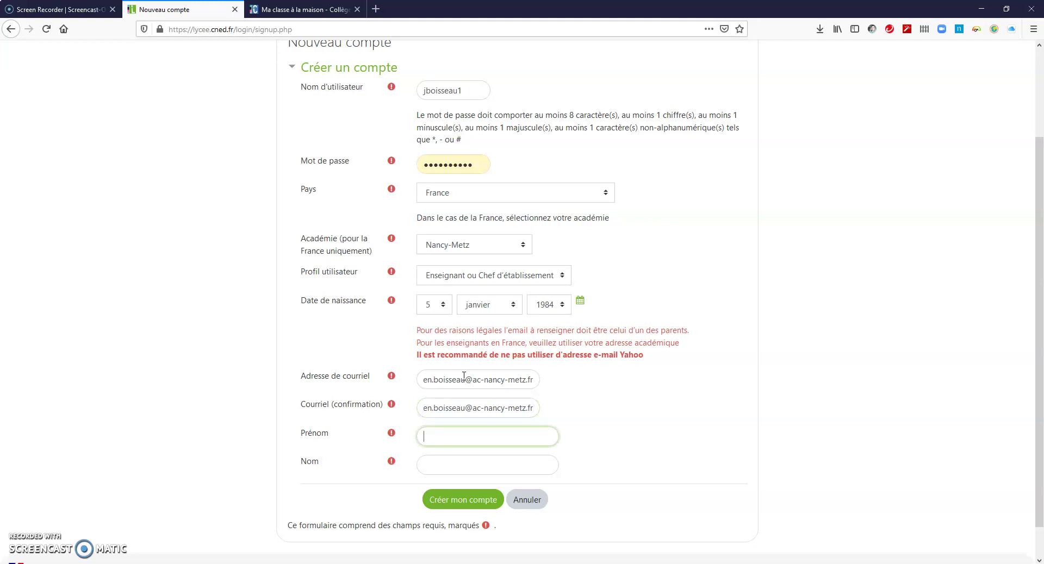
key(Tab)
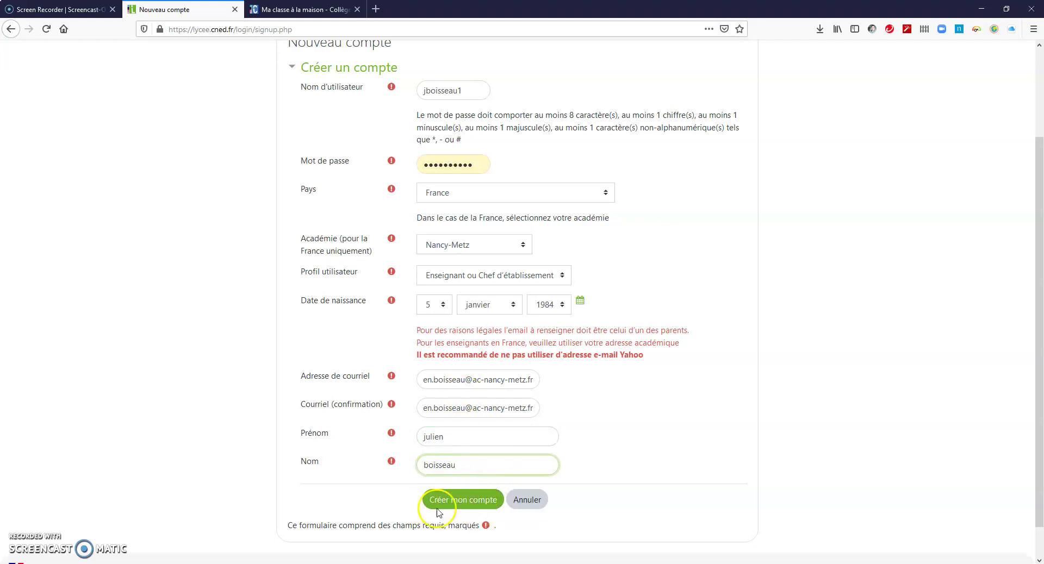
click(468, 499)
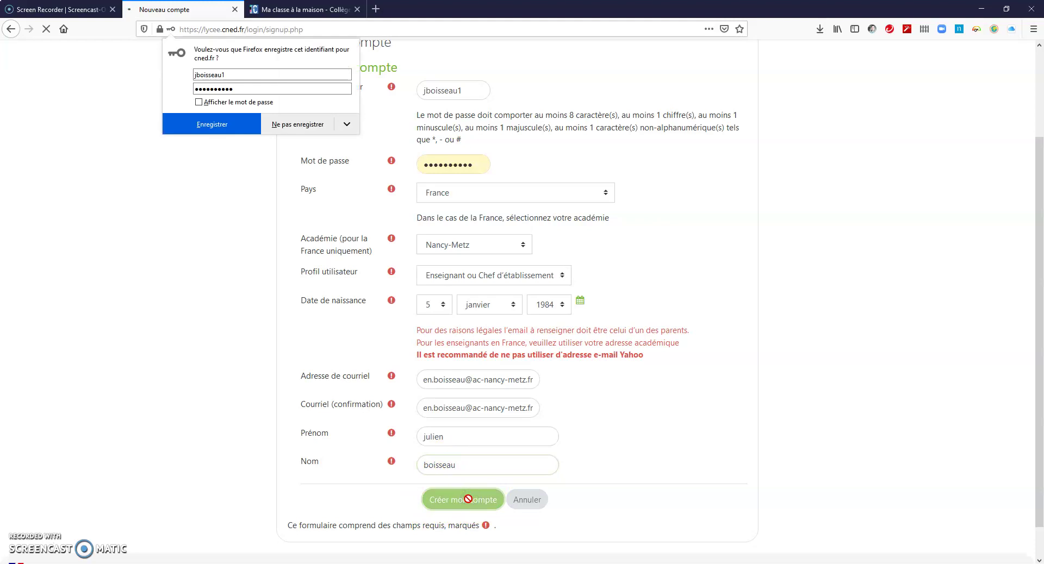
Step: Decline saving the login and highlight the advice to check the Spam folder
click(212, 126)
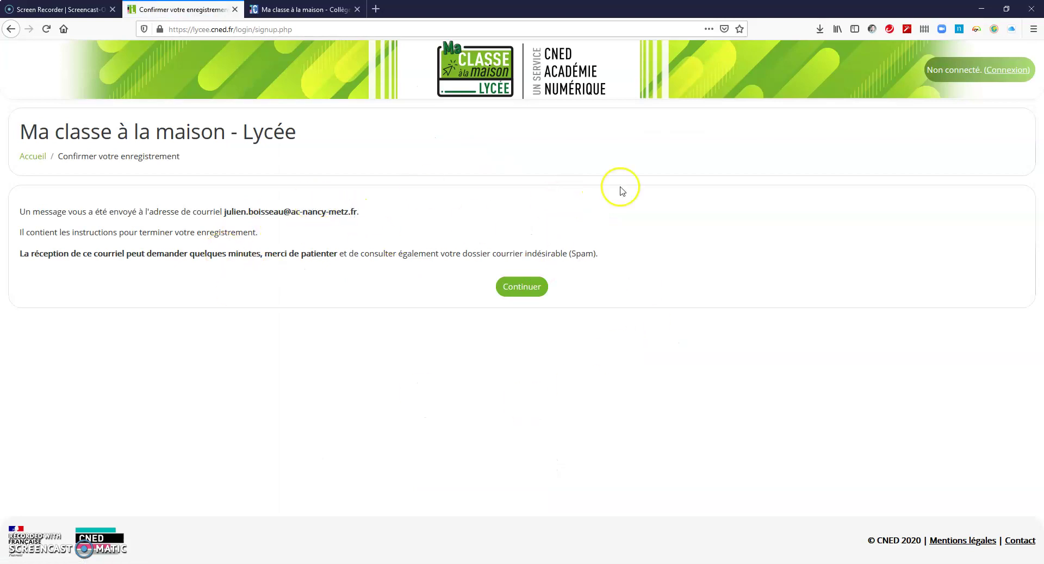
drag(613, 256, 18, 260)
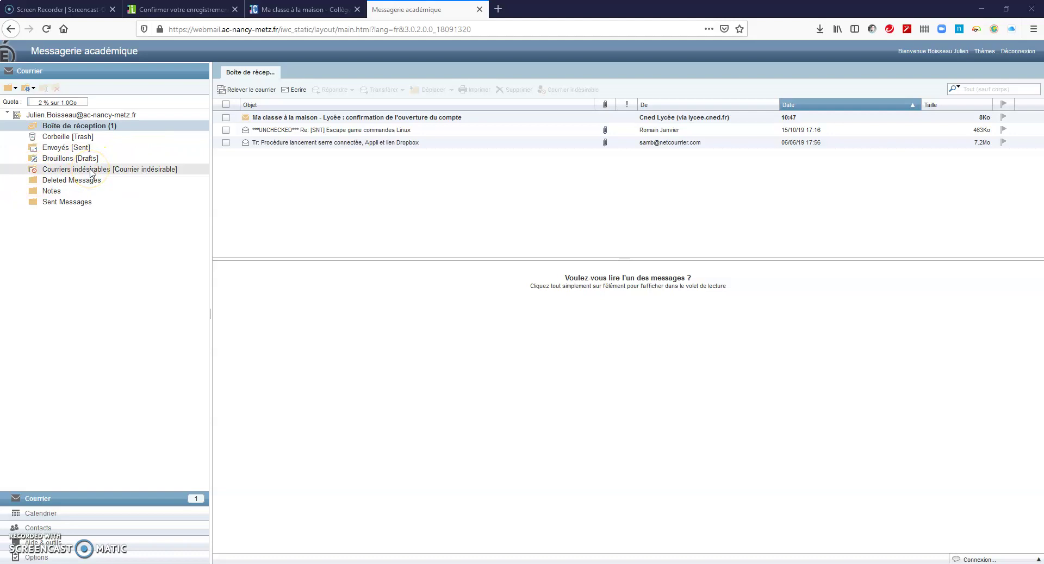
Step: Open the CNED confirmation email and load its account-confirmation link in a new tab
click(324, 118)
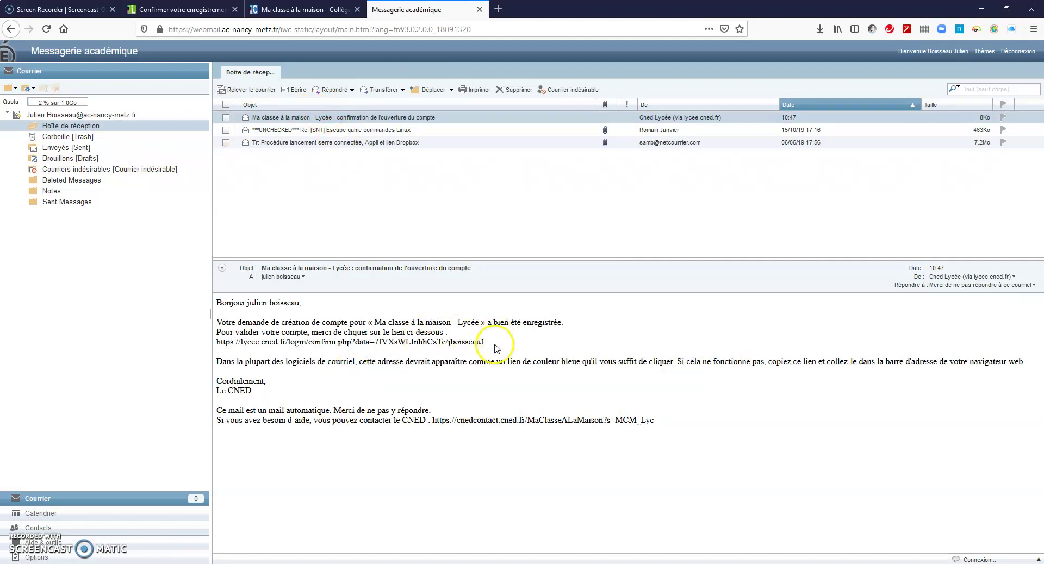
triple_click(218, 340)
key(ctrl+c)
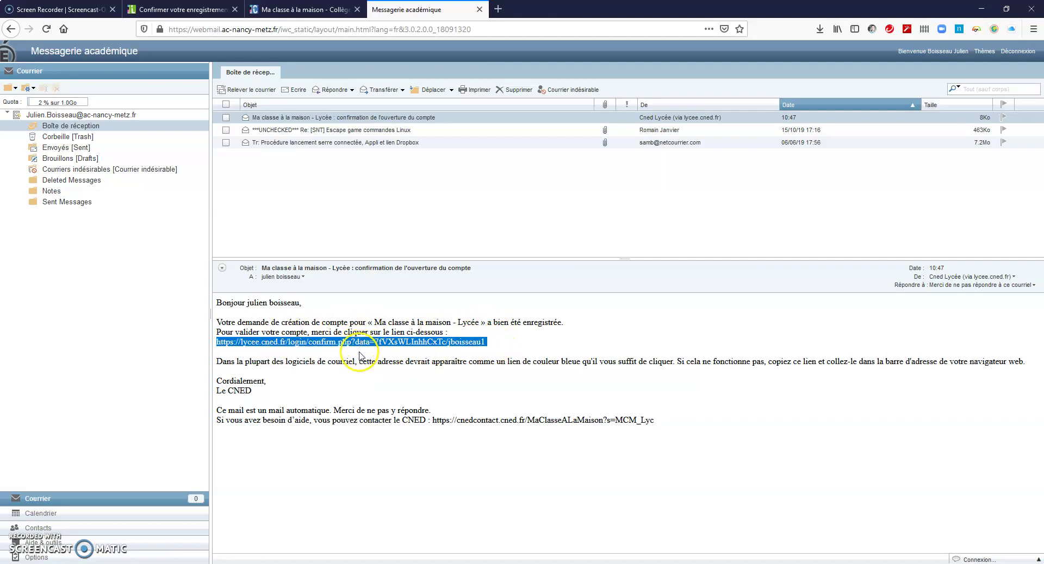
click(498, 10)
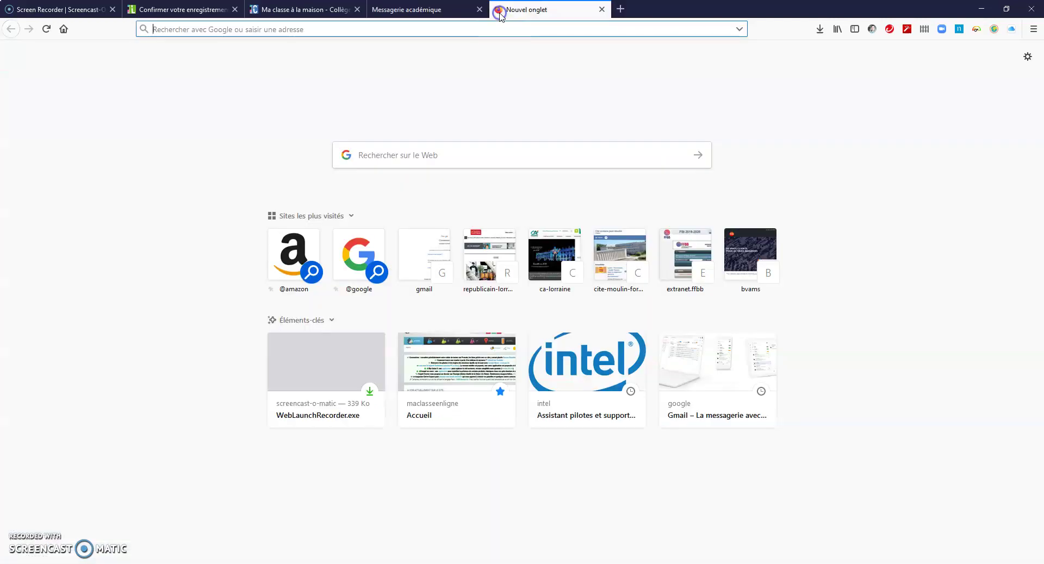
key(ctrl+v)
key(Return)
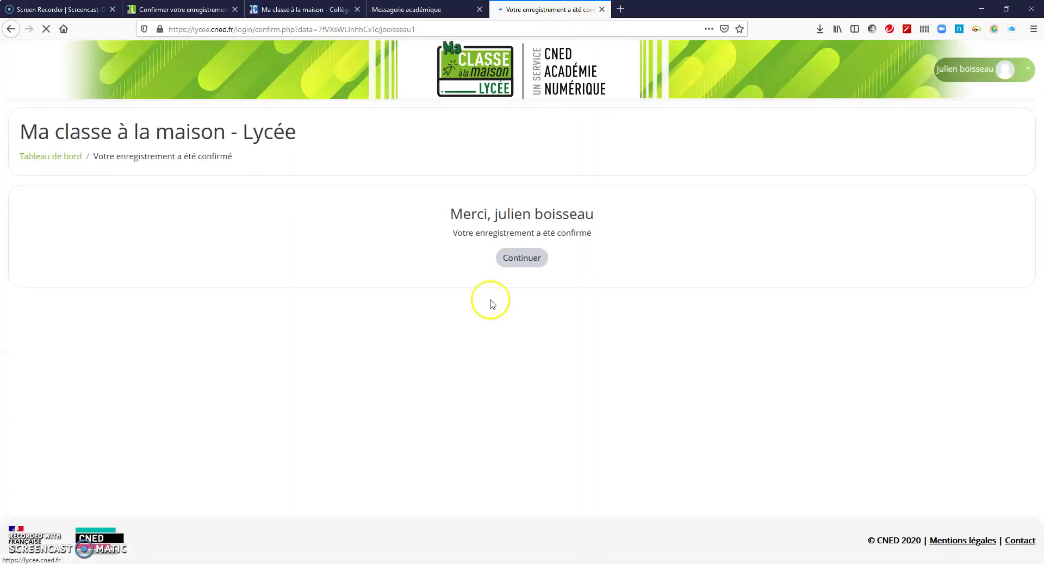
Step: Continue to the dashboard and mark the Classes Virtuelles course as a favourite
click(529, 257)
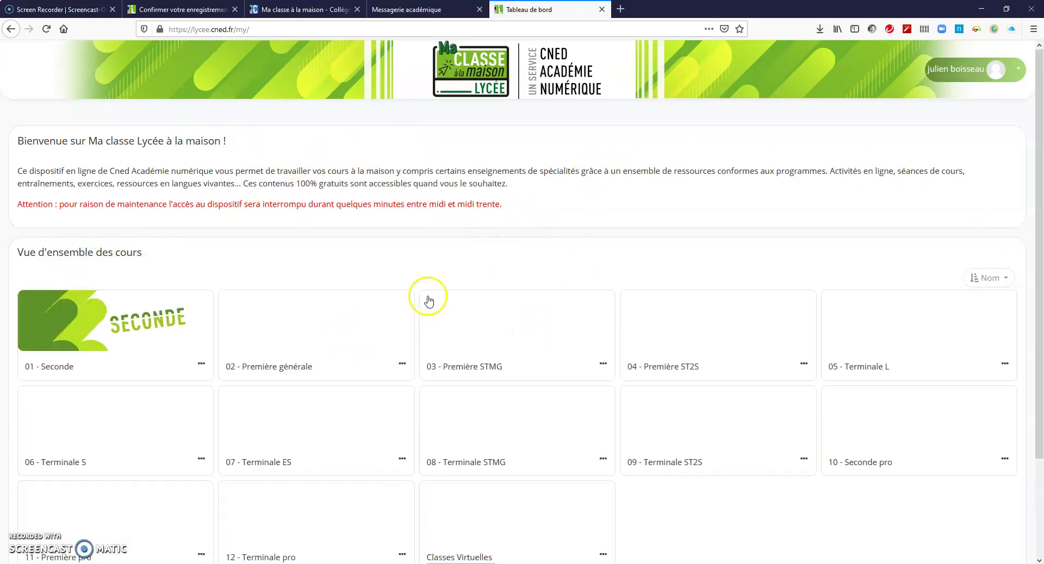
scroll(429, 303, down, 3)
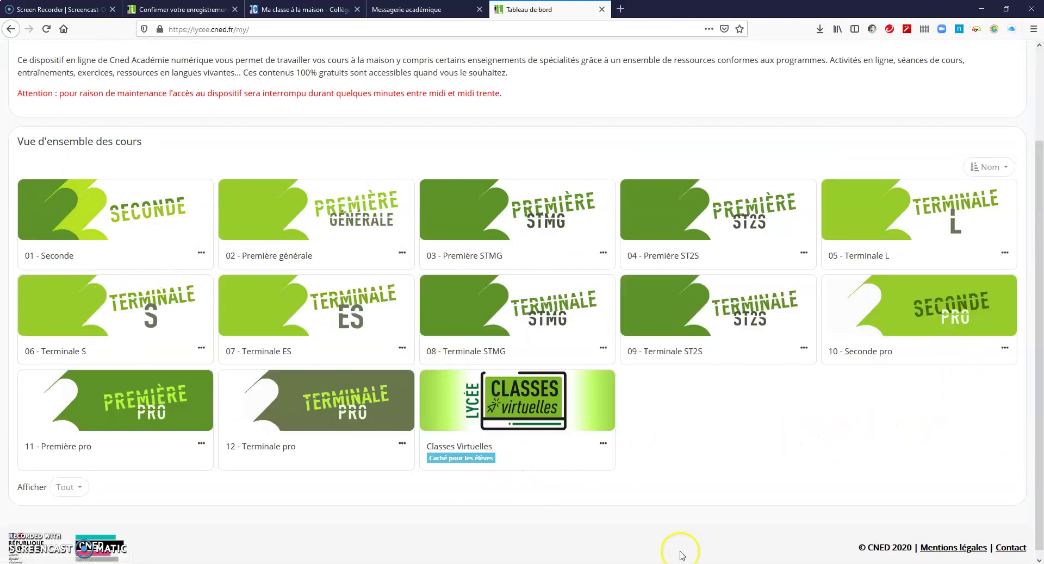
click(604, 445)
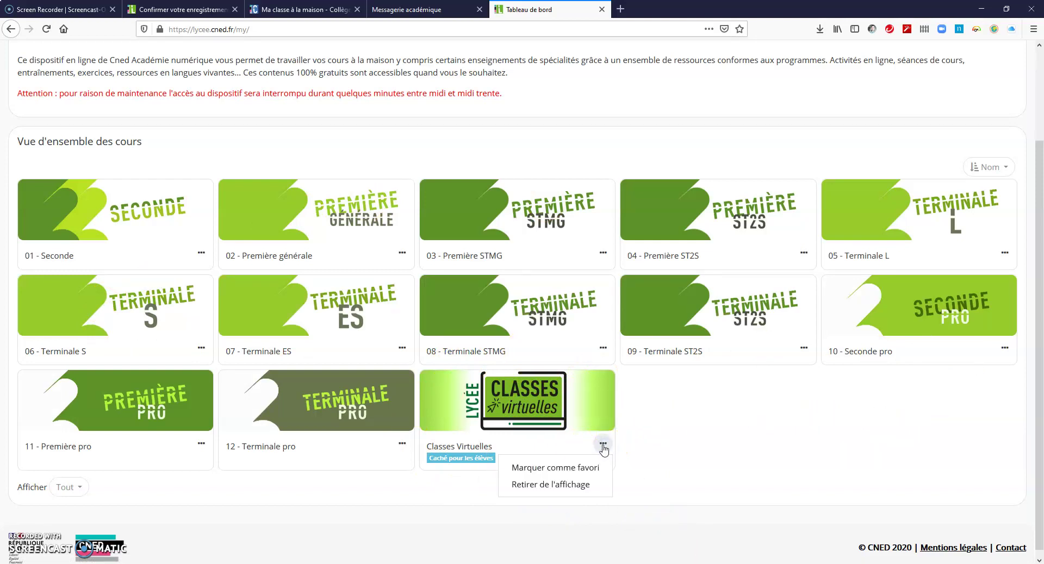
click(592, 468)
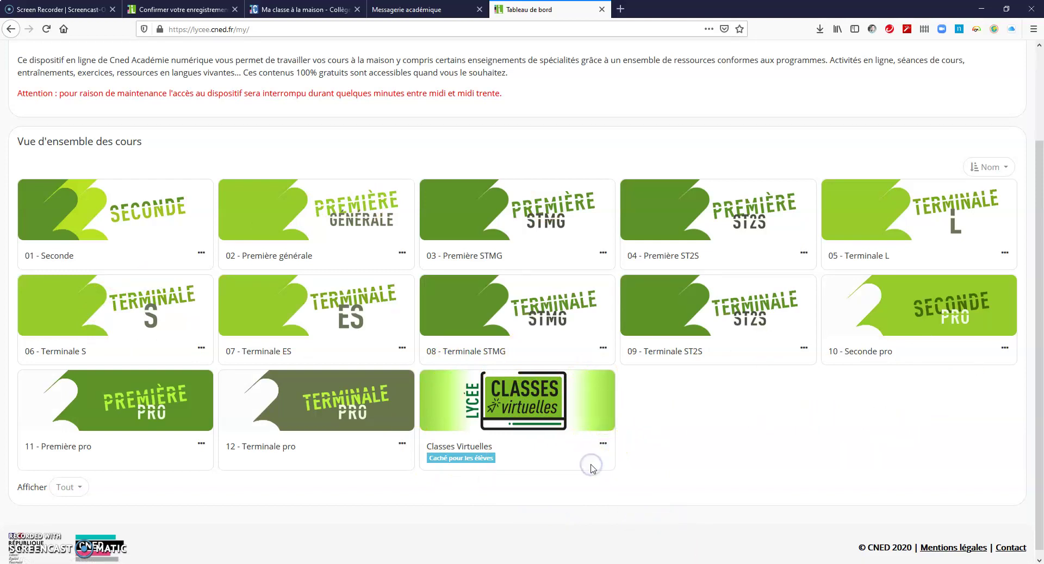
click(604, 446)
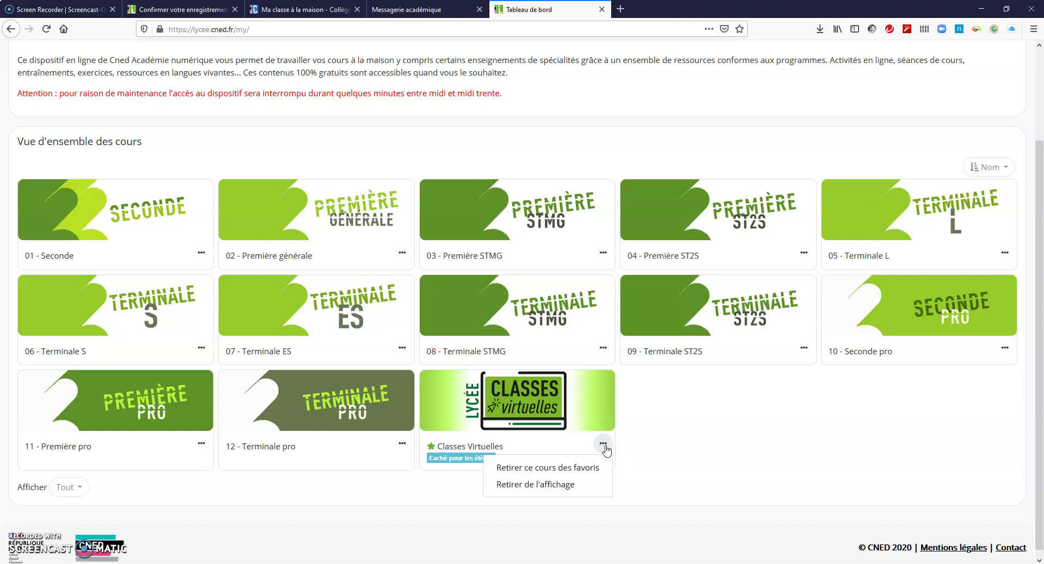
click(605, 446)
Step: Open the Classes Virtuelles course page
drag(505, 459, 490, 459)
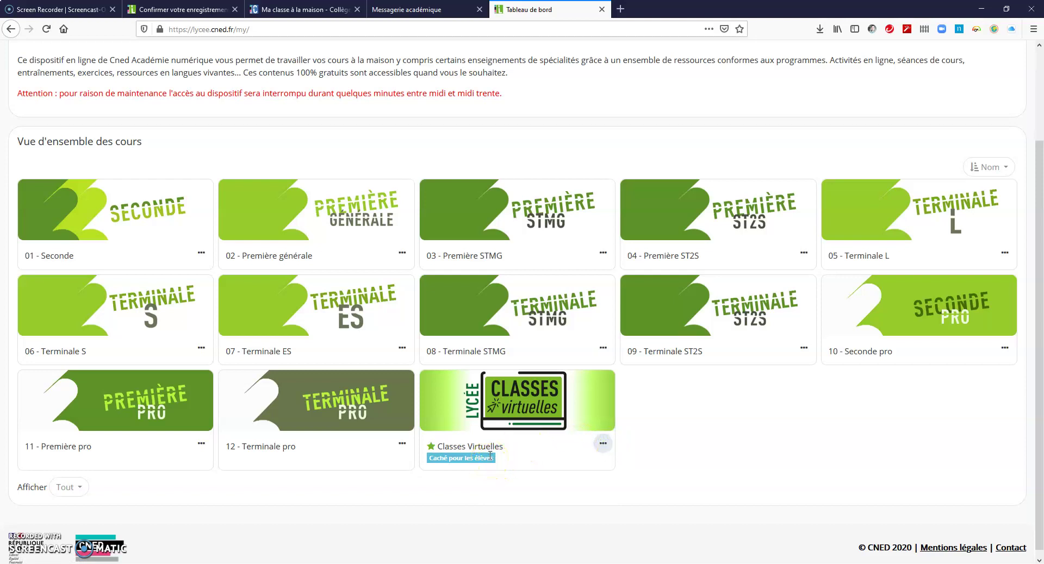
click(491, 447)
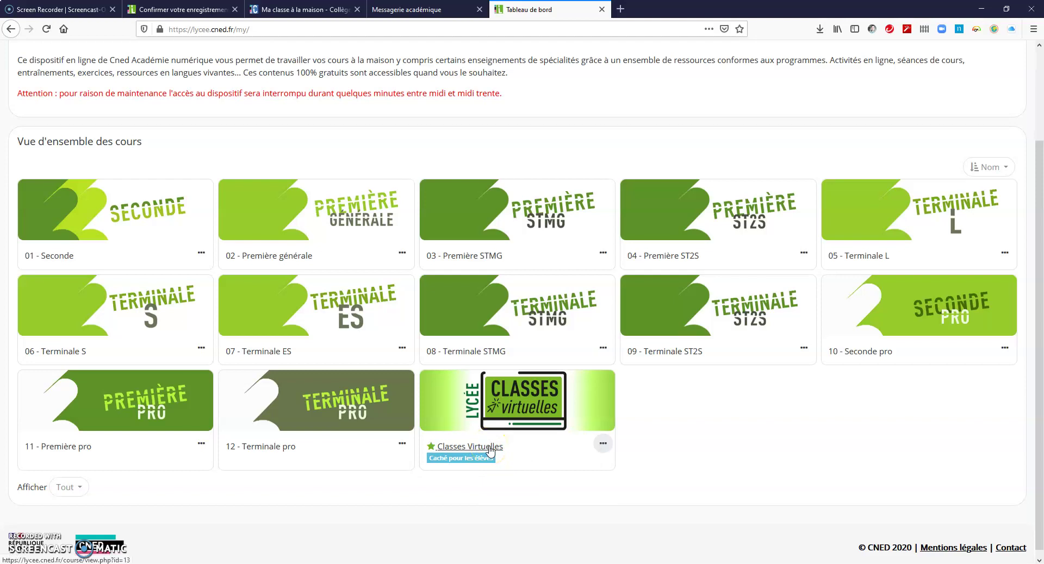
click(490, 448)
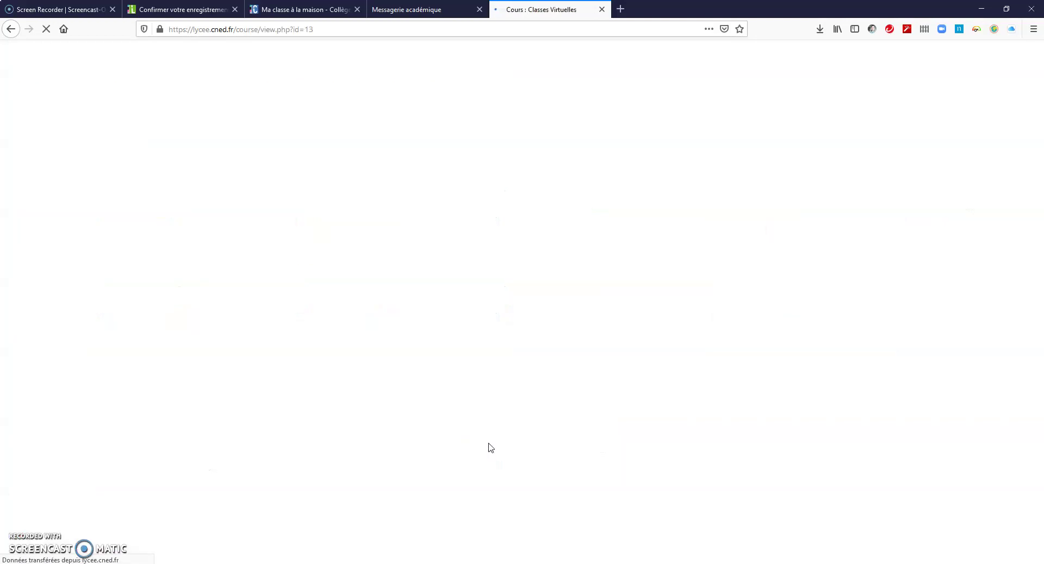
scroll(261, 179, down, 2)
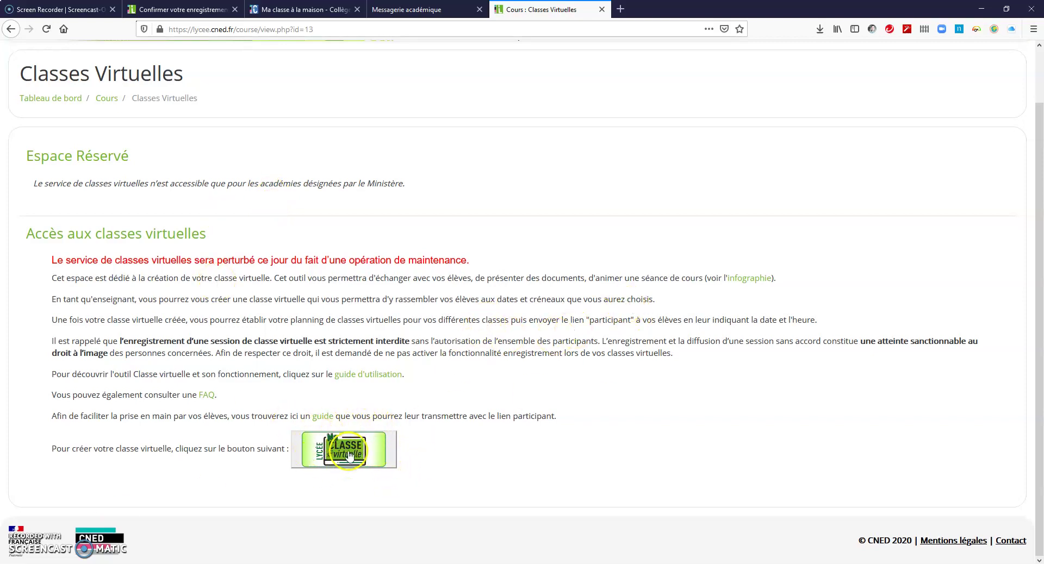
Step: Create the virtual class and select its moderator link, noting the one-month validity
click(348, 455)
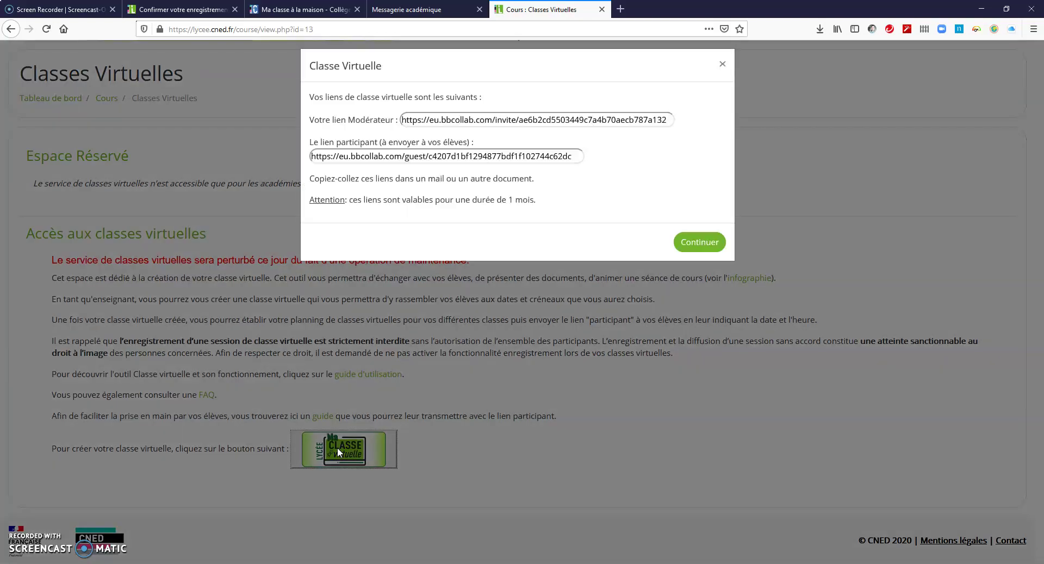
triple_click(640, 128)
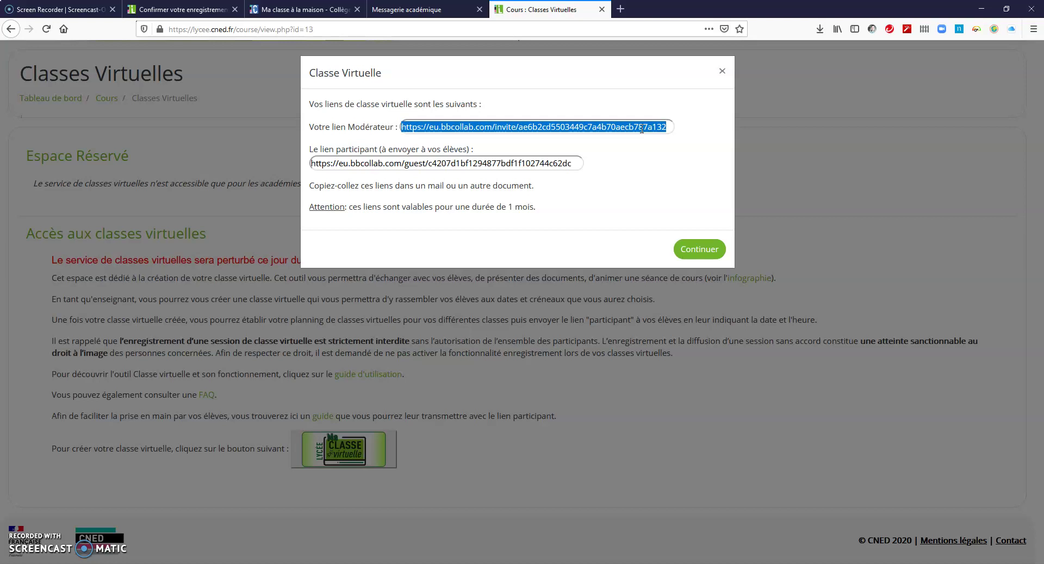
double_click(510, 164)
drag(537, 208, 375, 225)
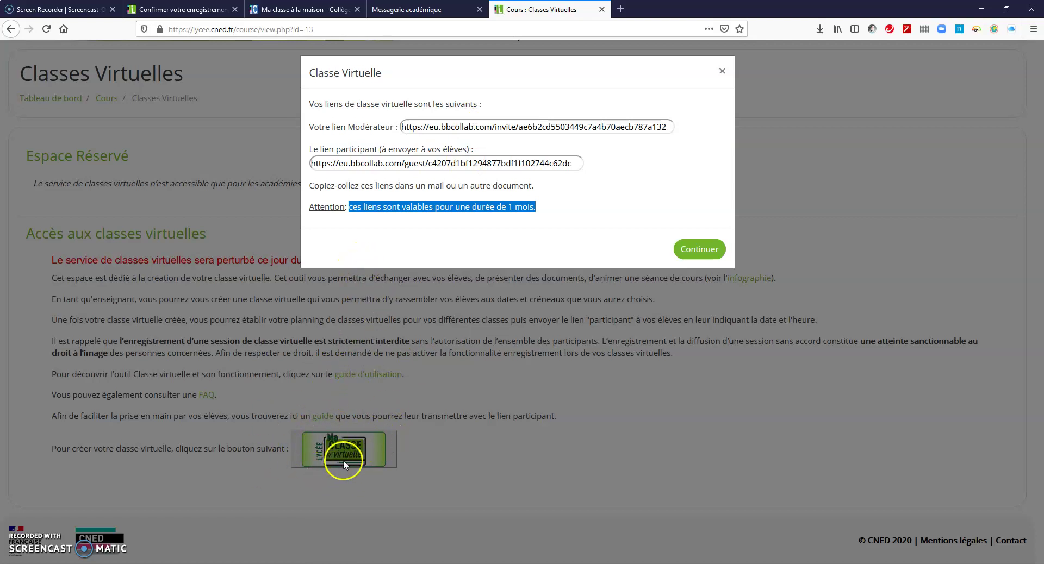
click(501, 128)
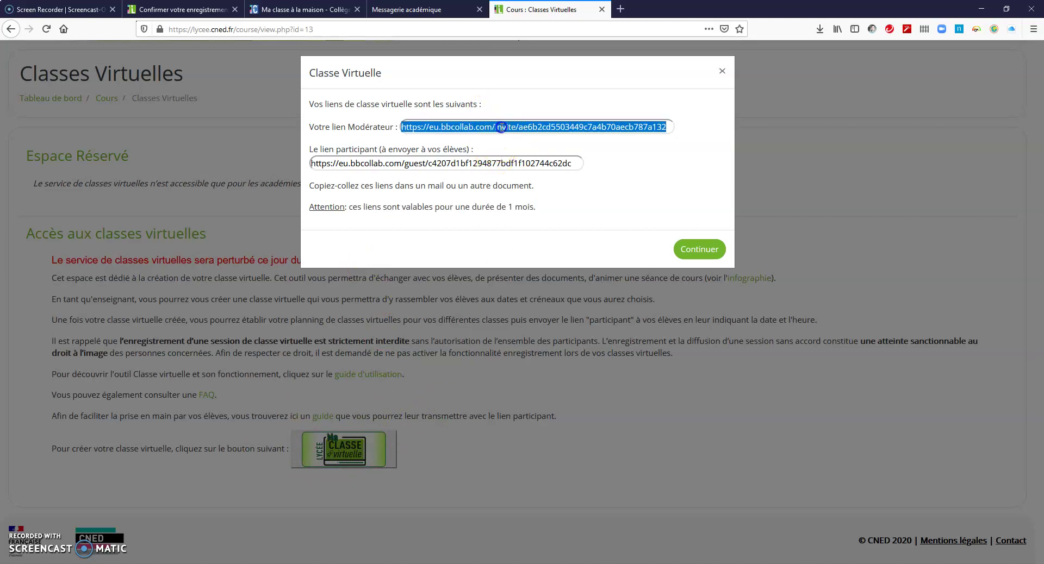
click(463, 129)
key(ctrl+c)
Step: Open the moderator link in a new tab and toggle the layout to speaker view and back to grid
click(621, 9)
key(ctrl+v)
click(554, 15)
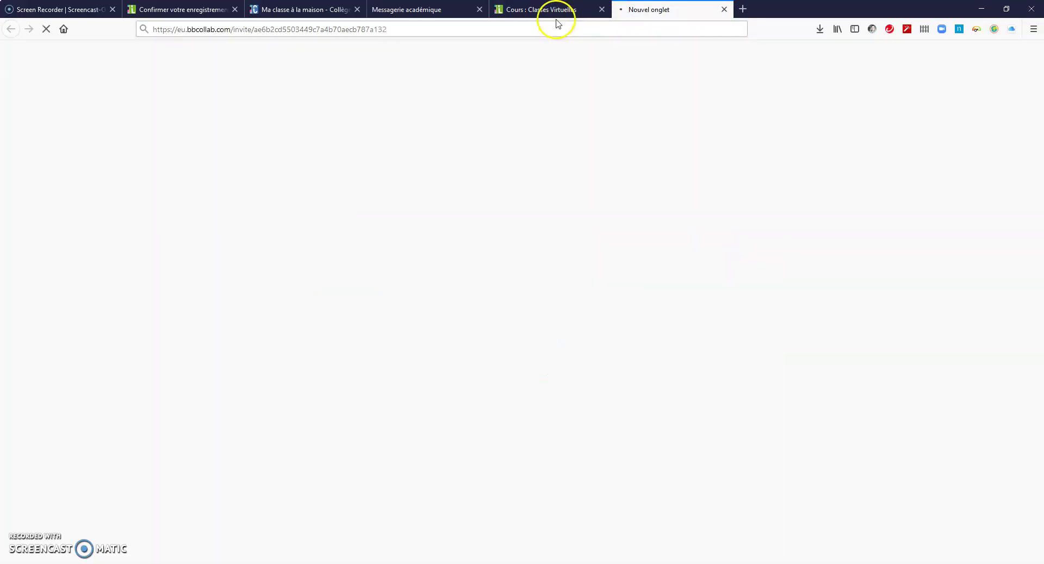
click(366, 163)
triple_click(366, 164)
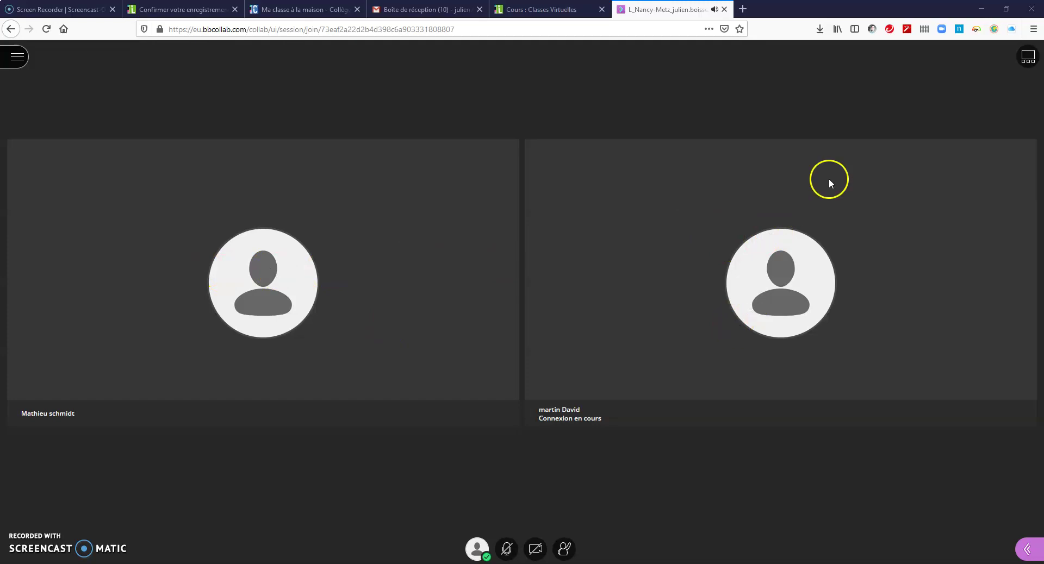
click(1028, 60)
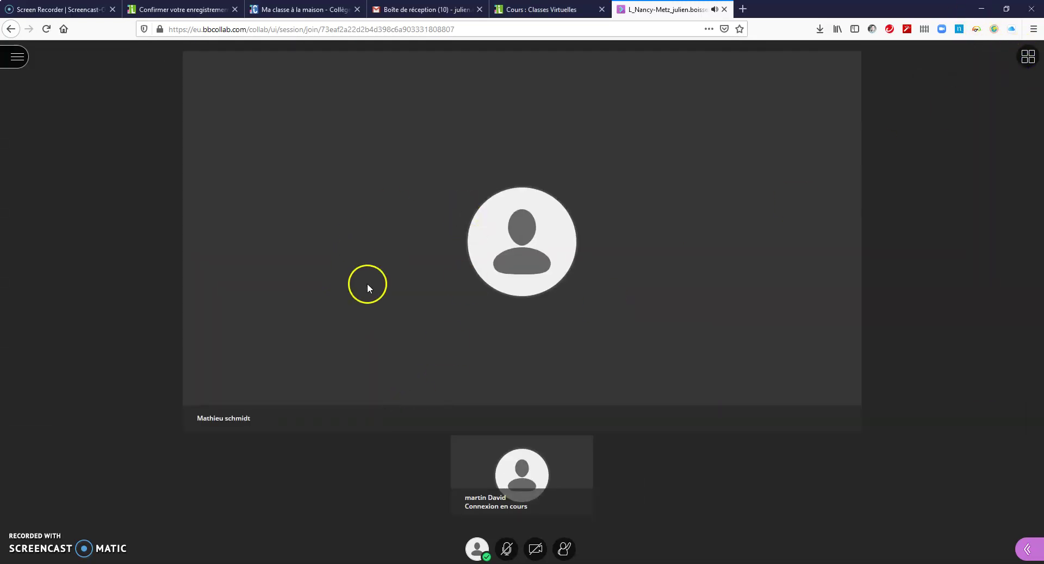
click(1028, 57)
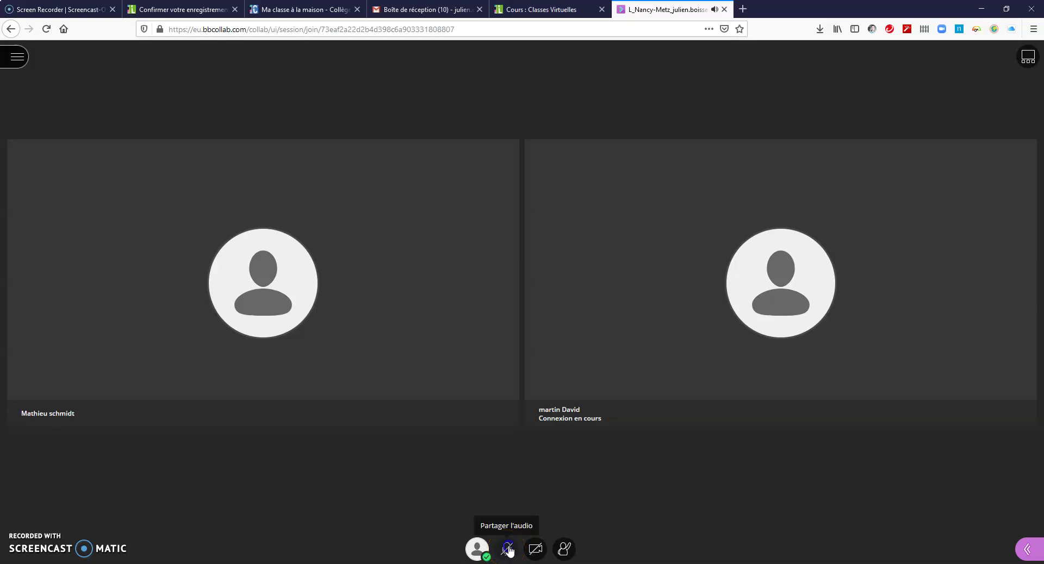
Step: Share the microphone, allowing it permanently, and start the audio setup test
click(508, 549)
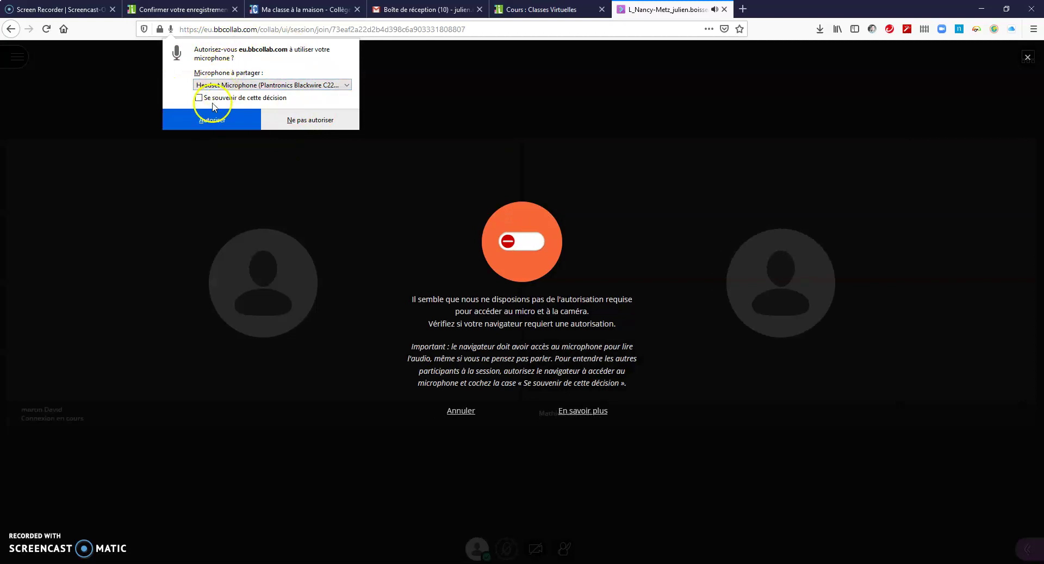
click(208, 99)
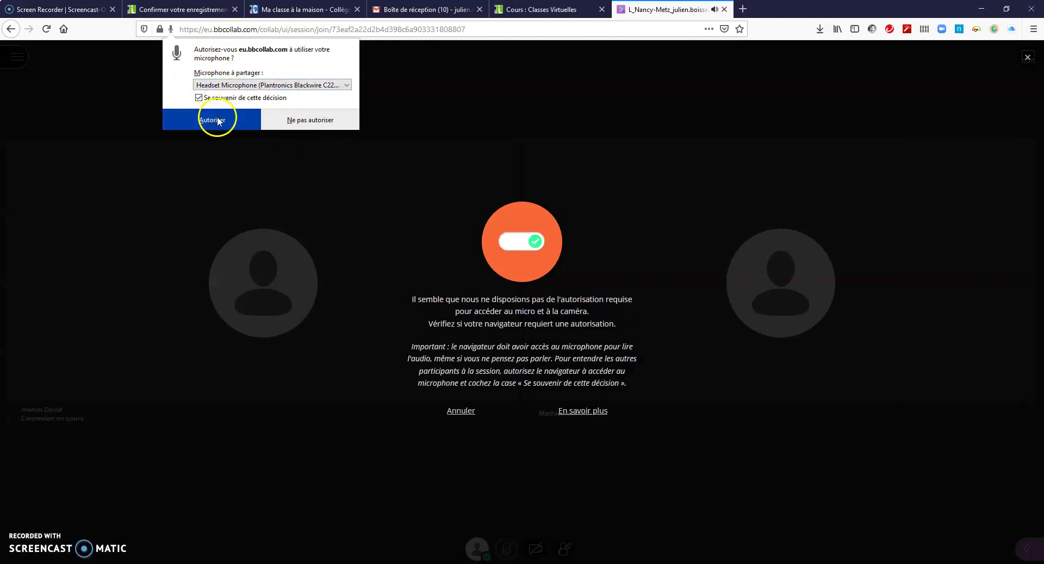
click(219, 120)
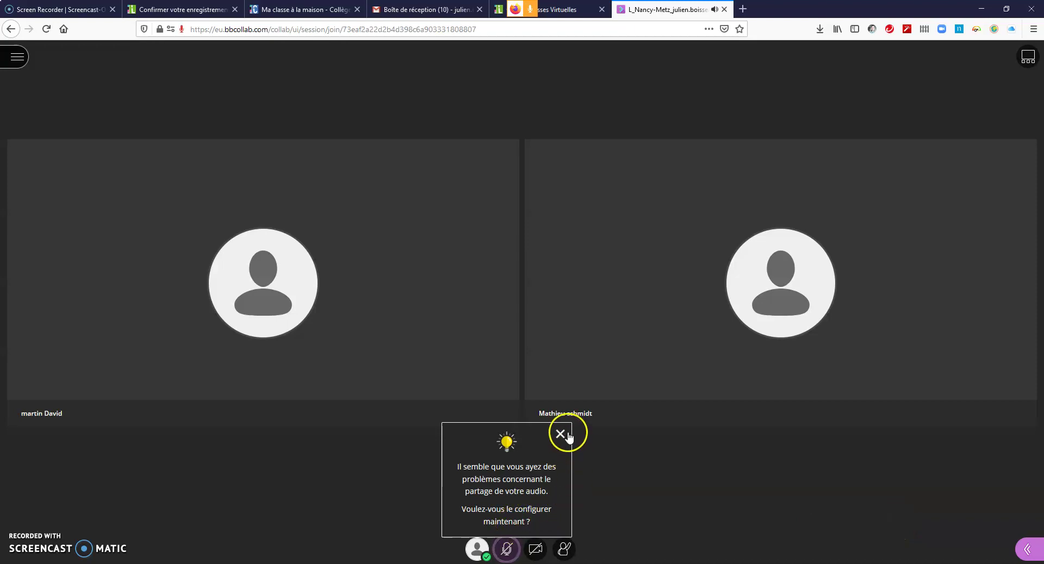
click(529, 514)
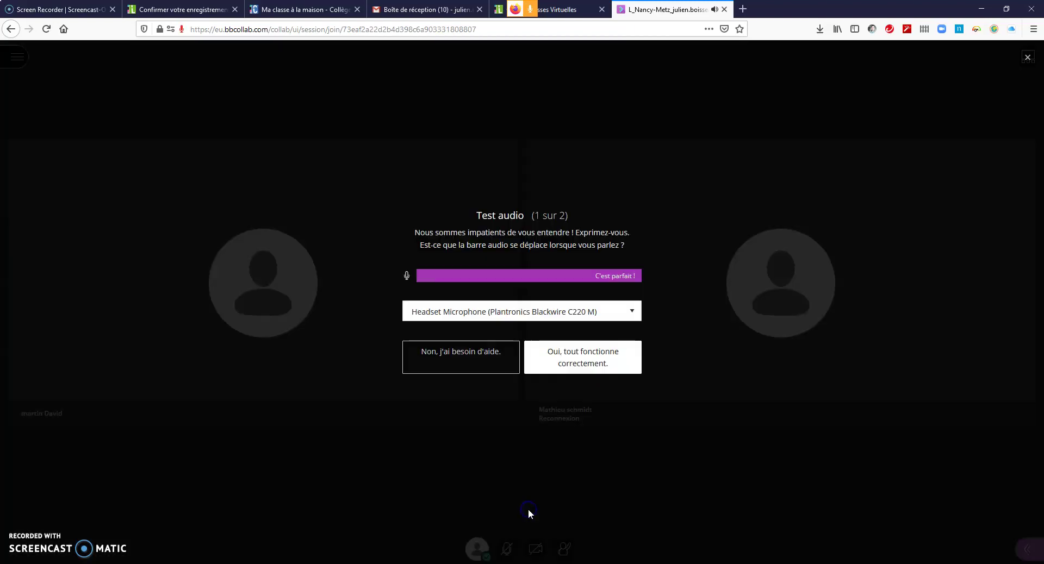
Step: Finish the microphone and camera checks, dismiss the 'Vous êtes paré' tip, and share microphone audio
click(587, 357)
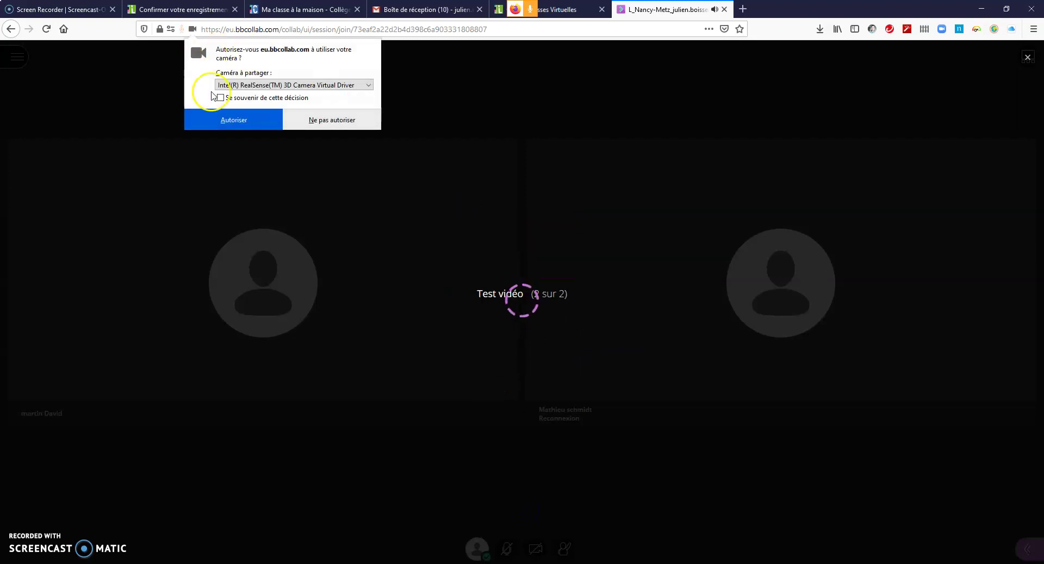
click(238, 126)
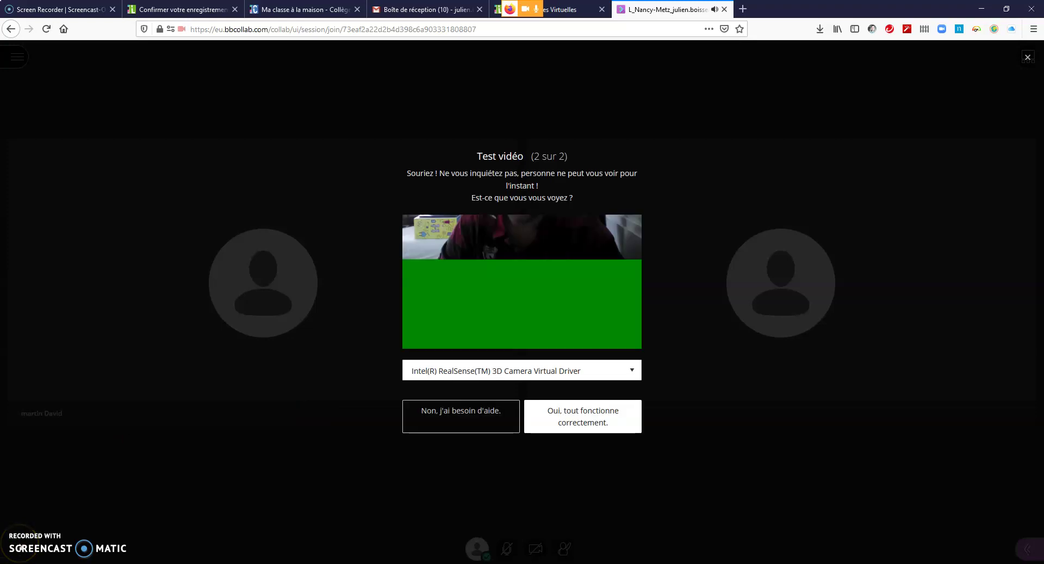
click(552, 419)
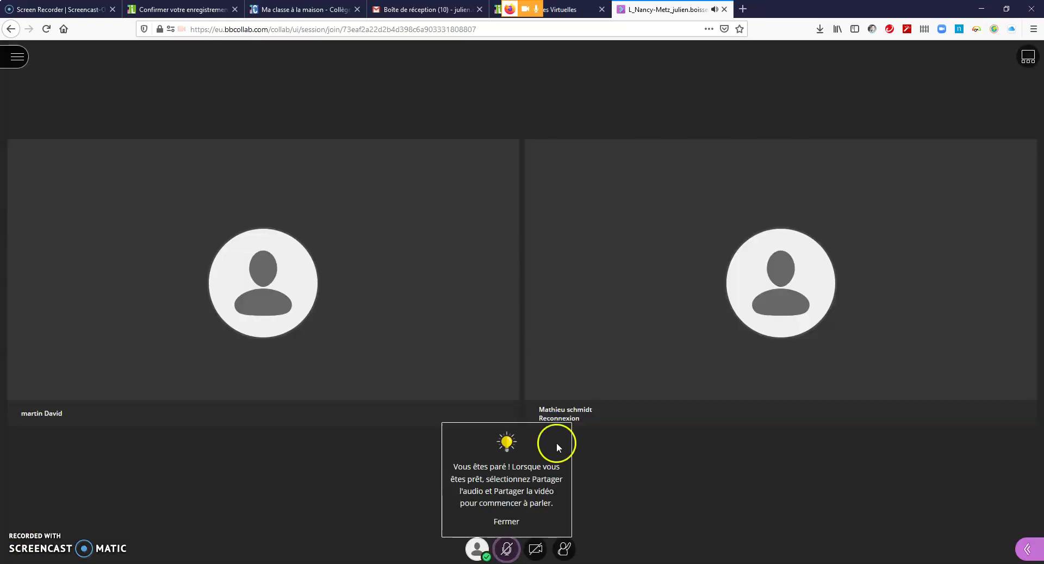
click(507, 520)
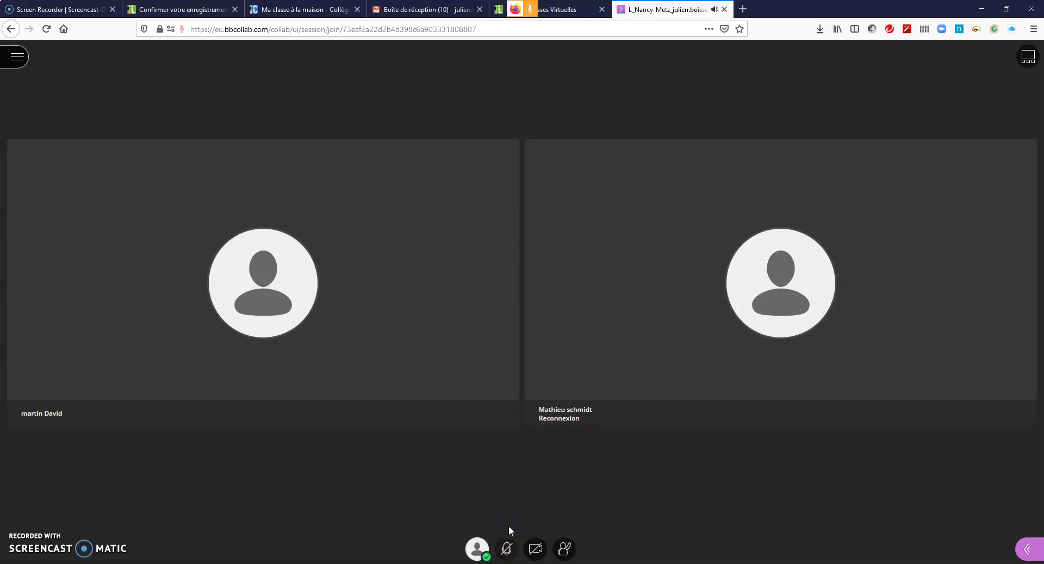
click(509, 552)
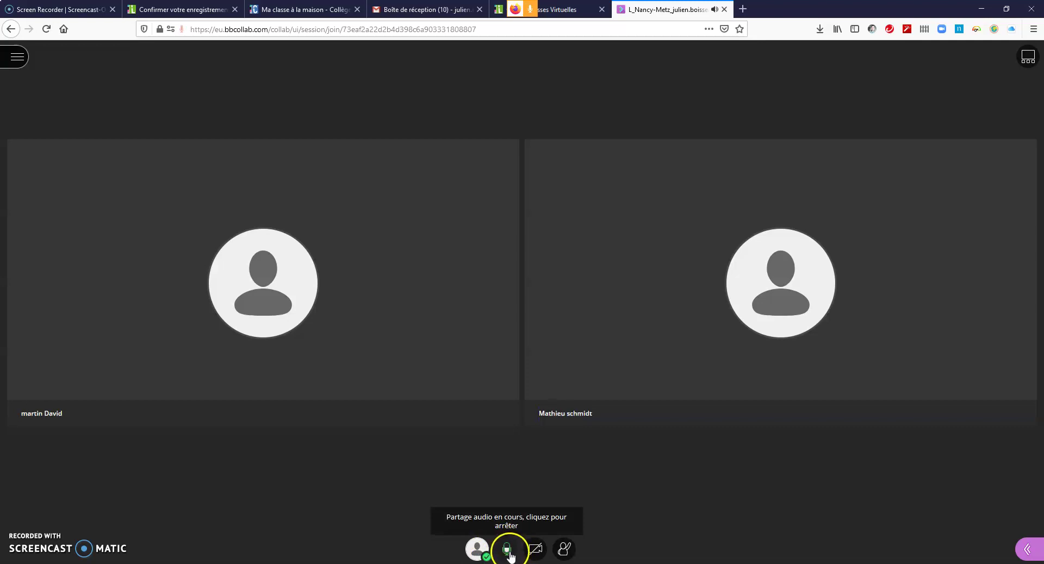
Step: Mute the microphone and start recording with Commencer l'enregistrement from the session menu
click(508, 551)
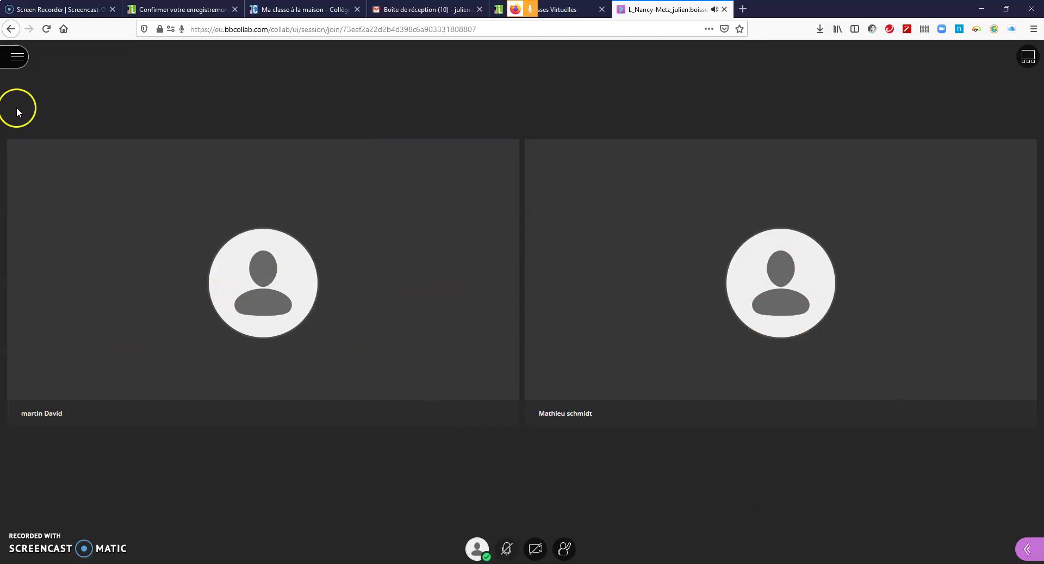
click(17, 57)
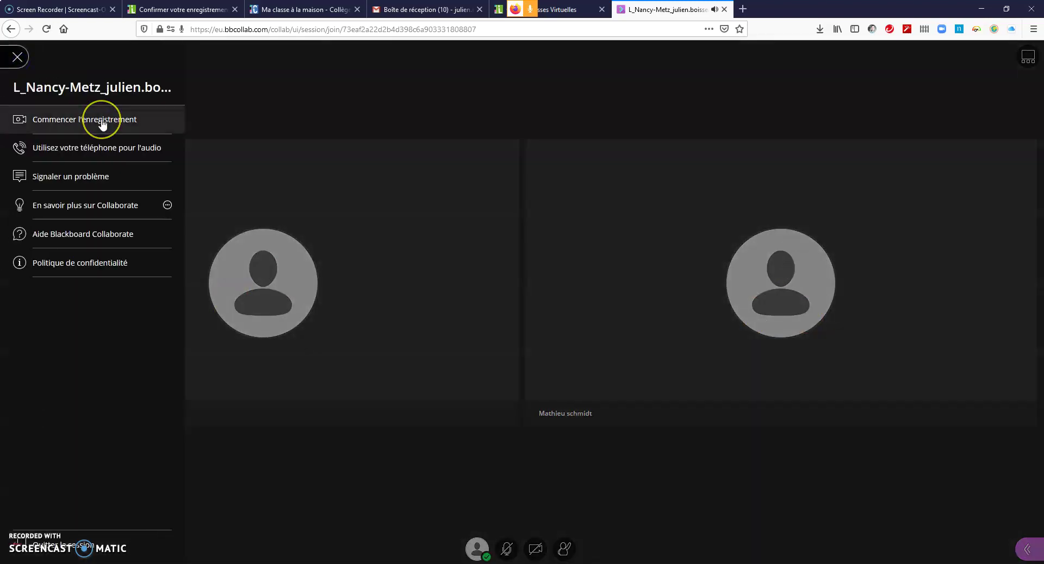
click(15, 58)
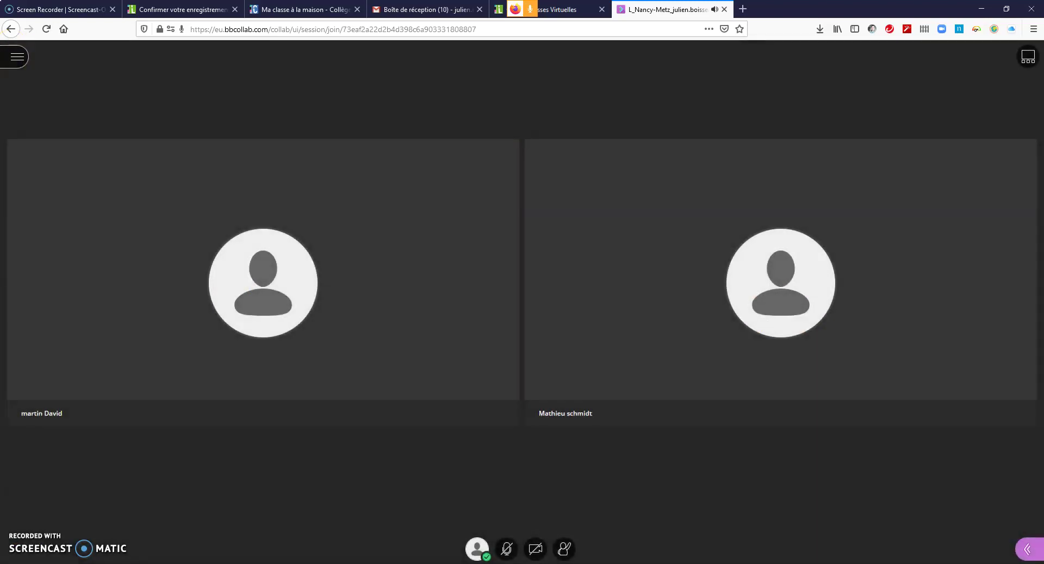
click(14, 57)
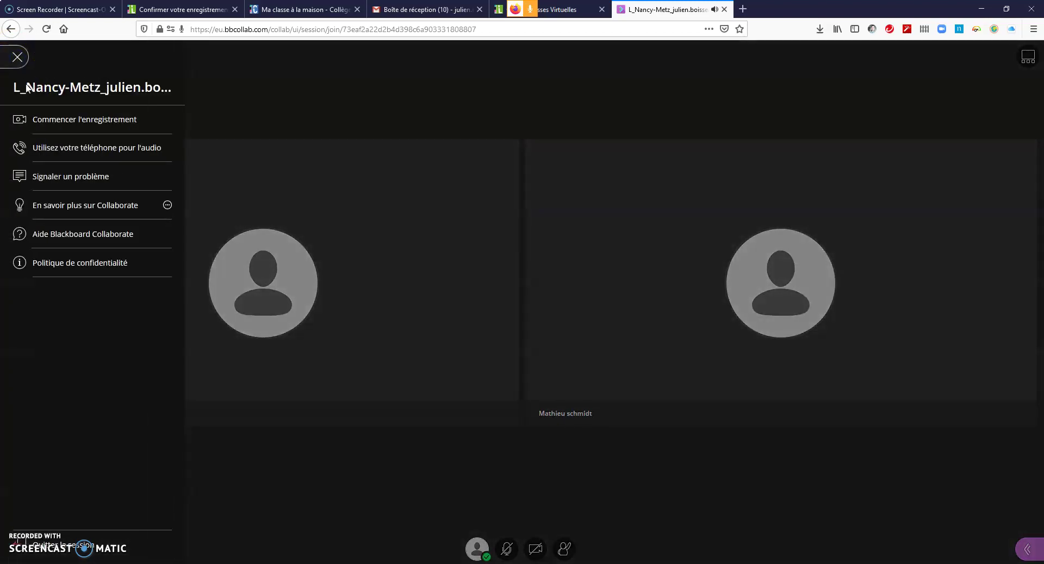
click(60, 125)
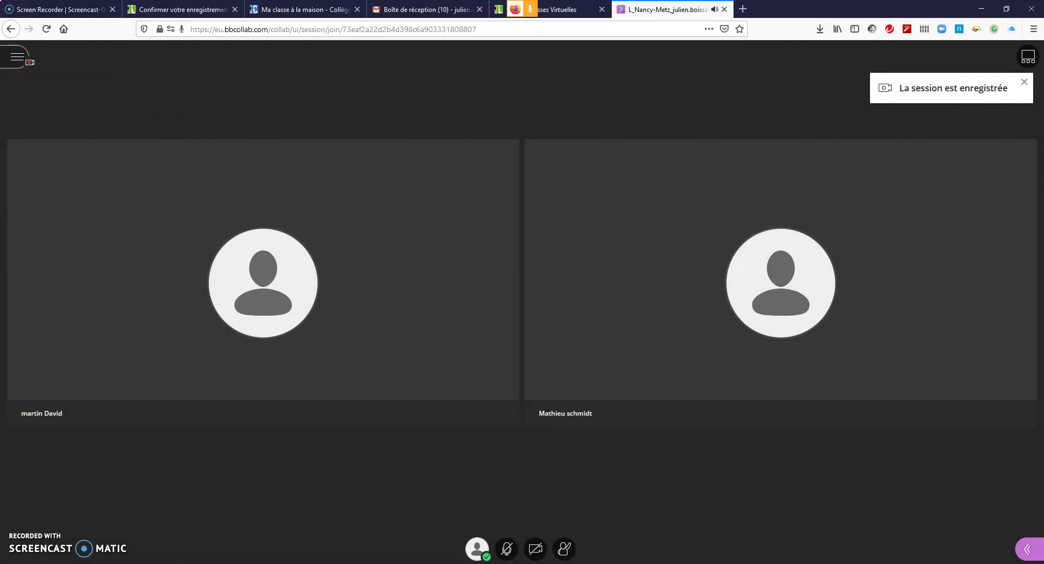
Step: Show the phone audio dial-in details in the session menu, then close the menu
click(18, 61)
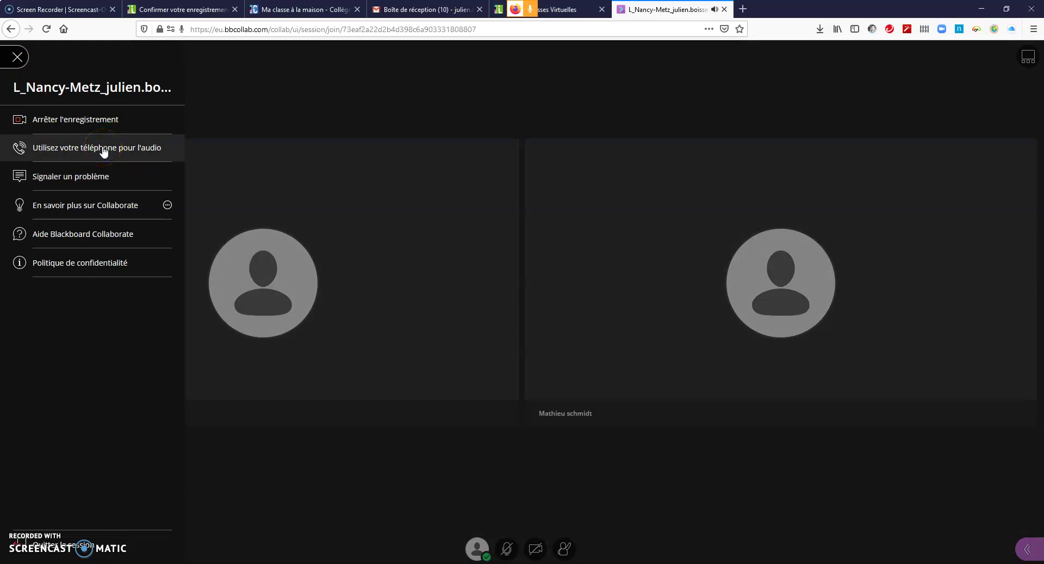
click(105, 149)
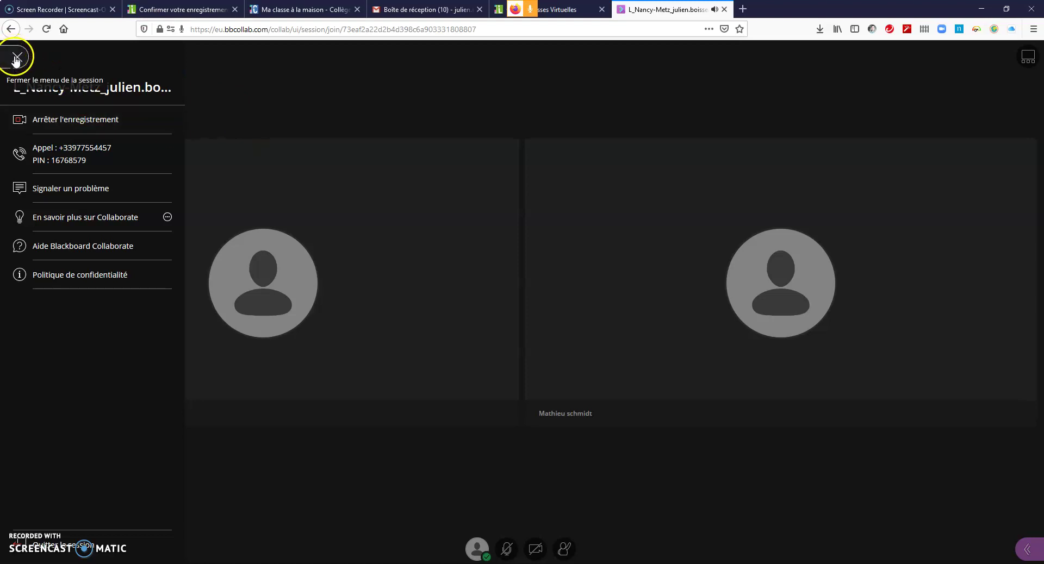
click(17, 59)
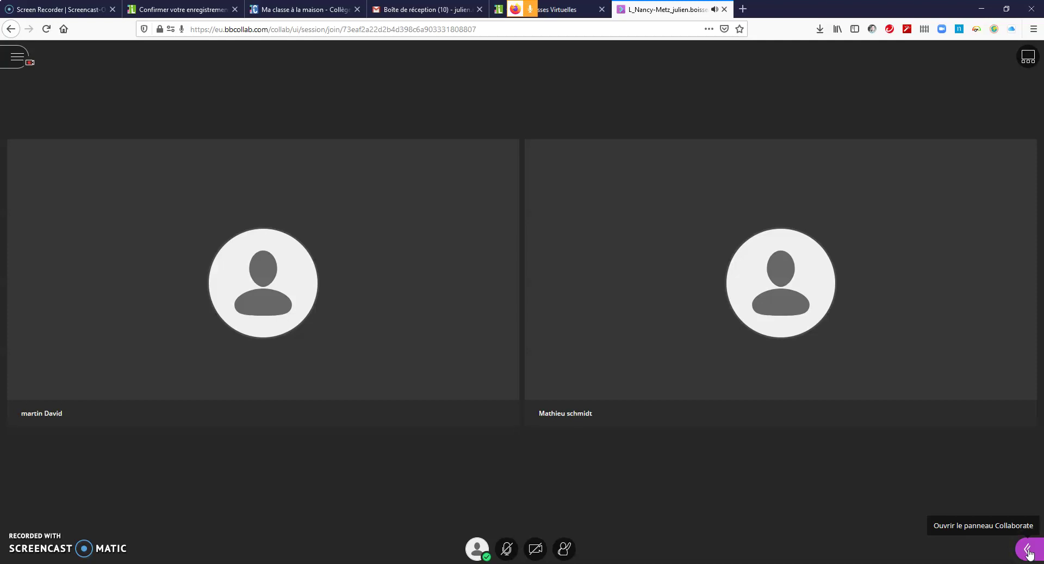
Step: Show the Participants list in the Collaborate panel and the first participant's '...' action options
click(1026, 550)
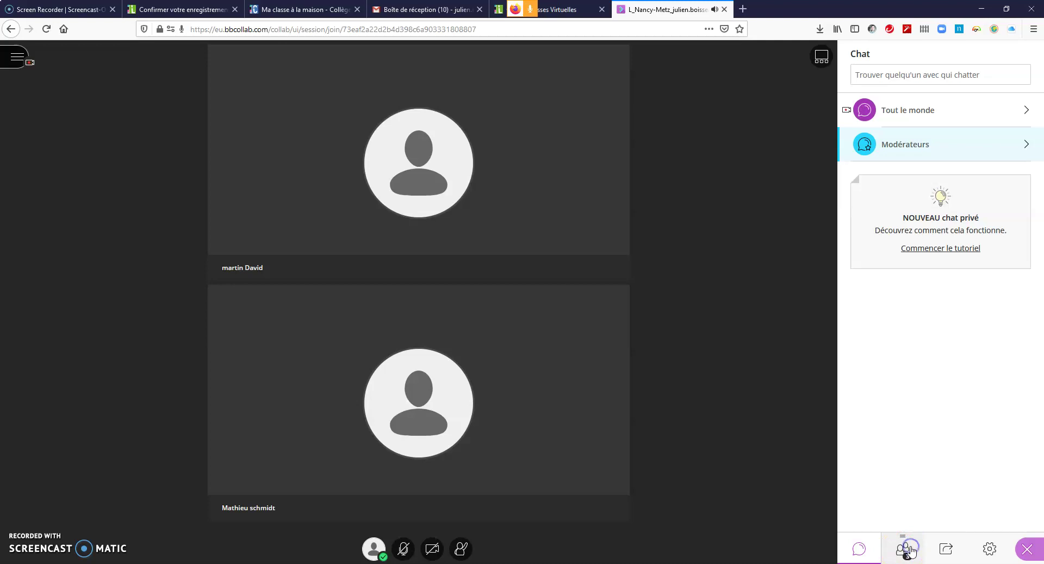
click(907, 549)
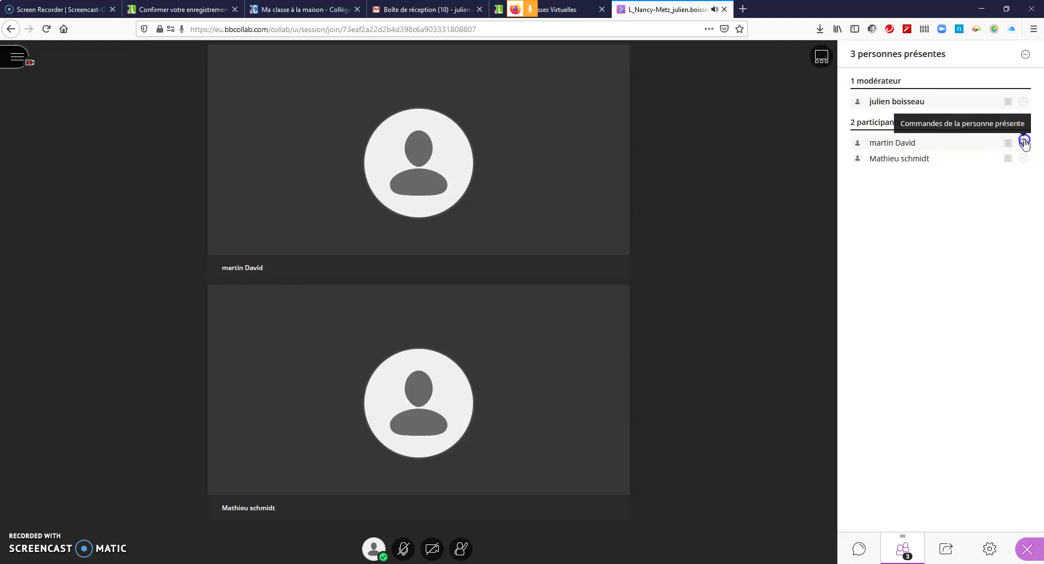
click(1024, 143)
click(1024, 143)
click(1024, 144)
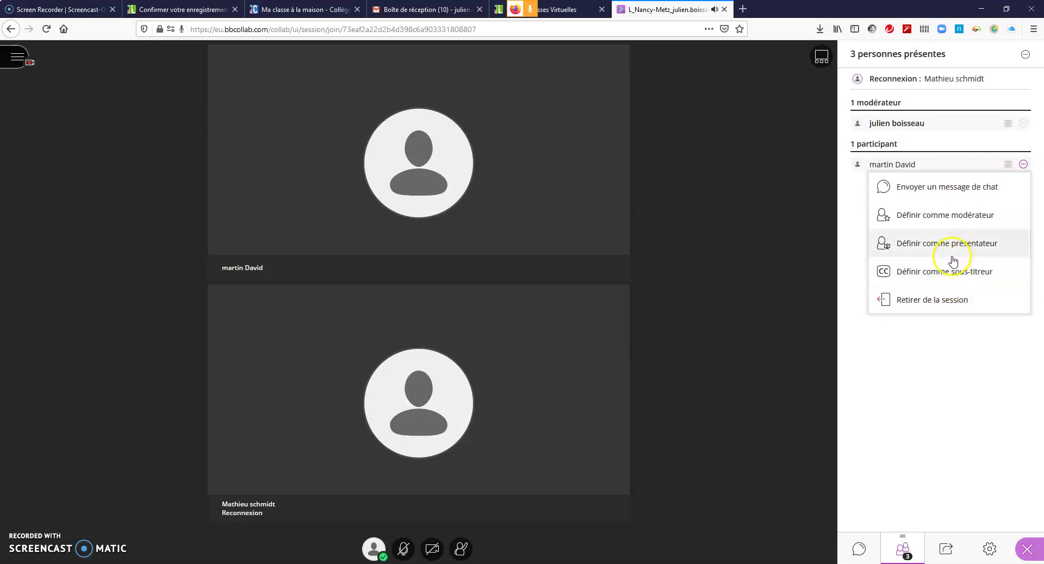
Step: Send that participant a private chat message 'bonjour', then go back to the attendee list
click(969, 192)
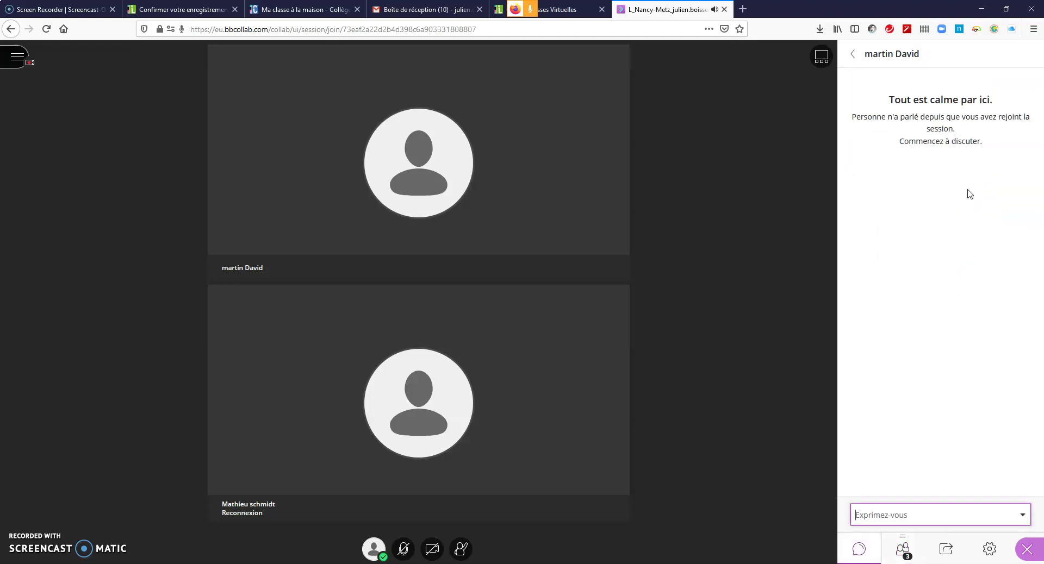
click(881, 514)
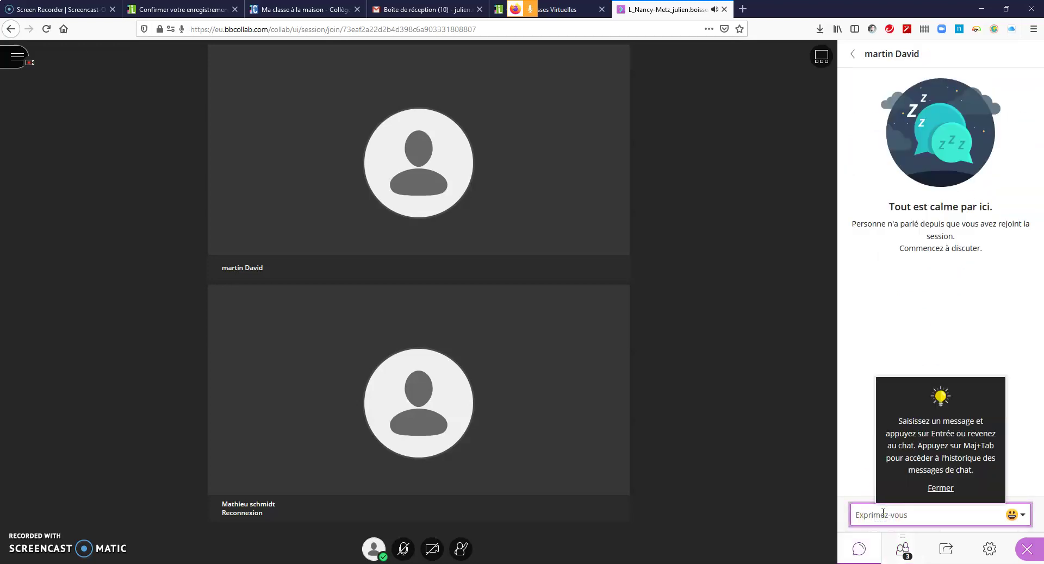
text(bo)
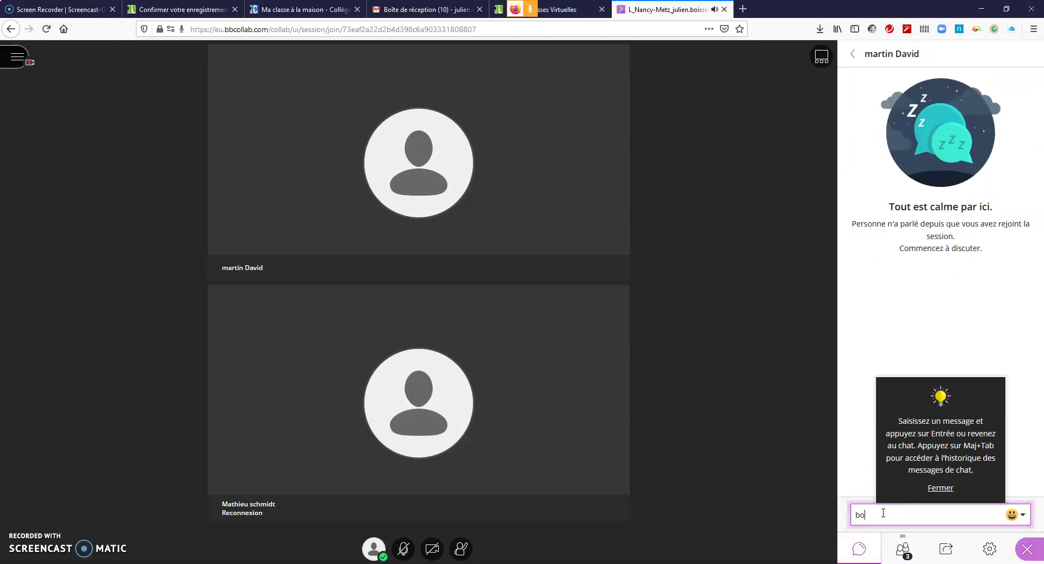
text(njour comment c)
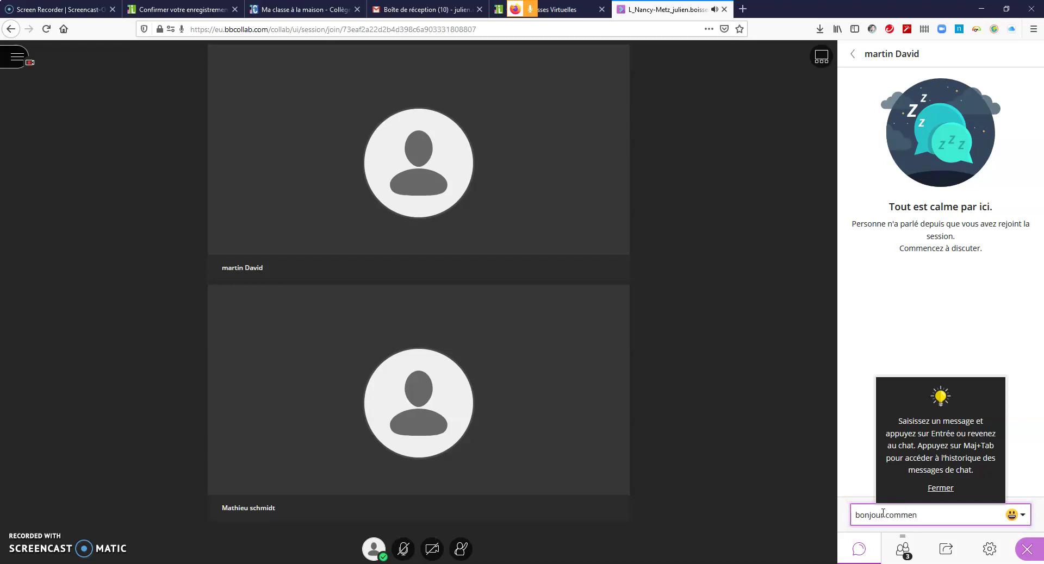
key(BackSpace)
key(BackSpace)
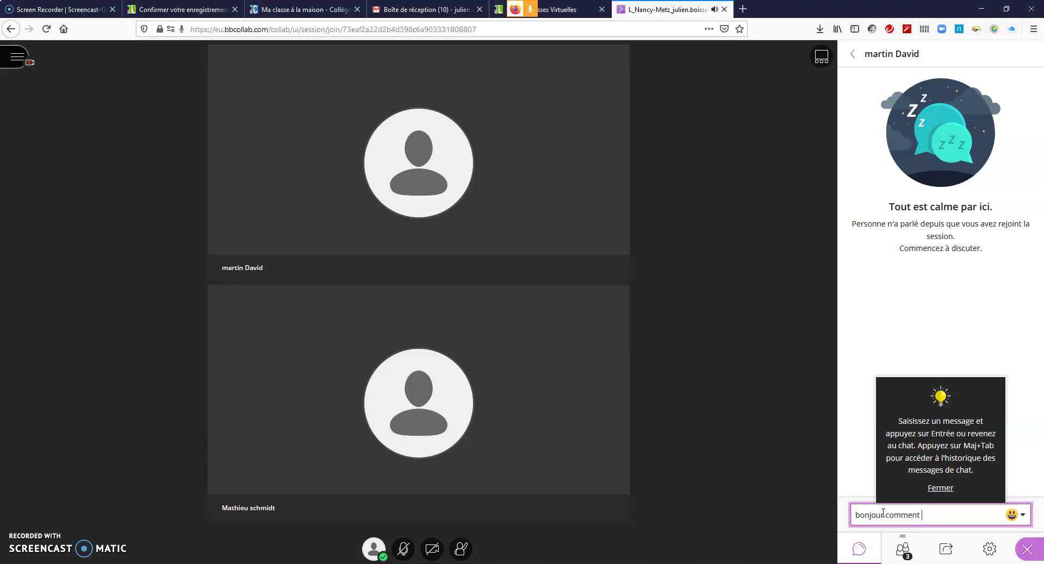
key(BackSpace)
key(BackSpace)
key(BackSpace)
key(BackSpace)
key(BackSpace)
key(BackSpace)
key(BackSpace)
key(BackSpace)
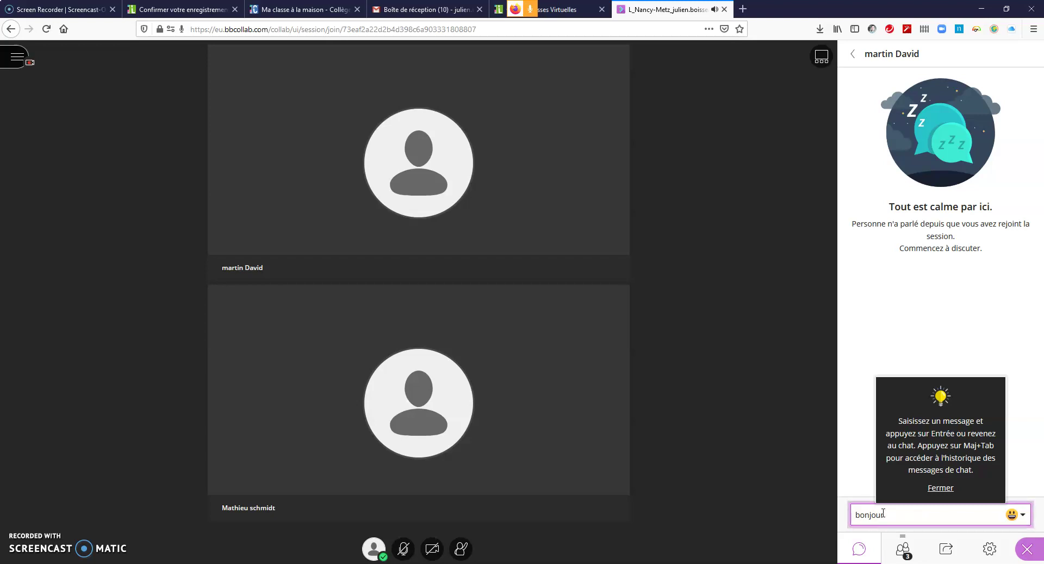
key(Return)
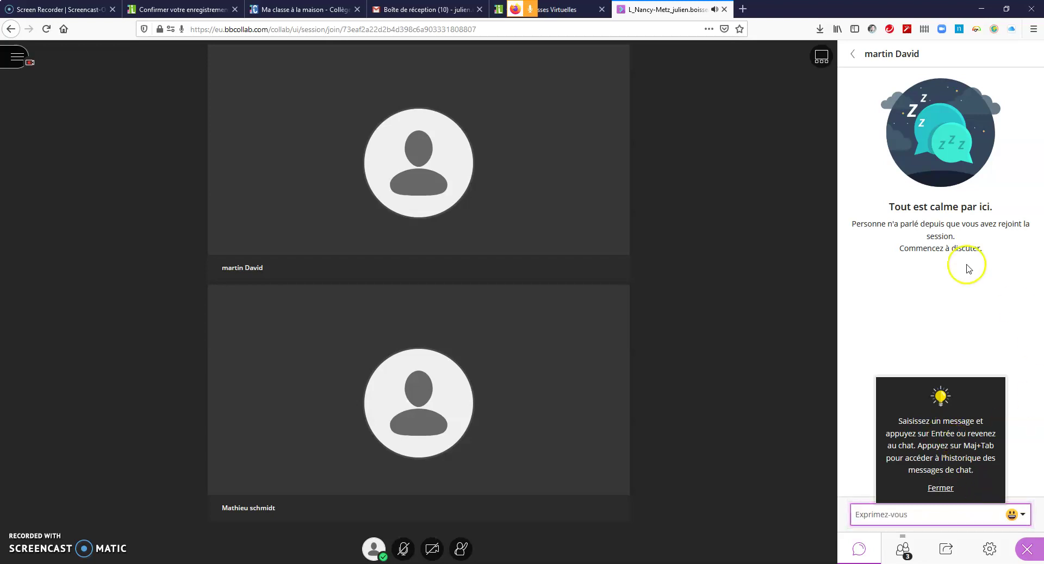
click(940, 489)
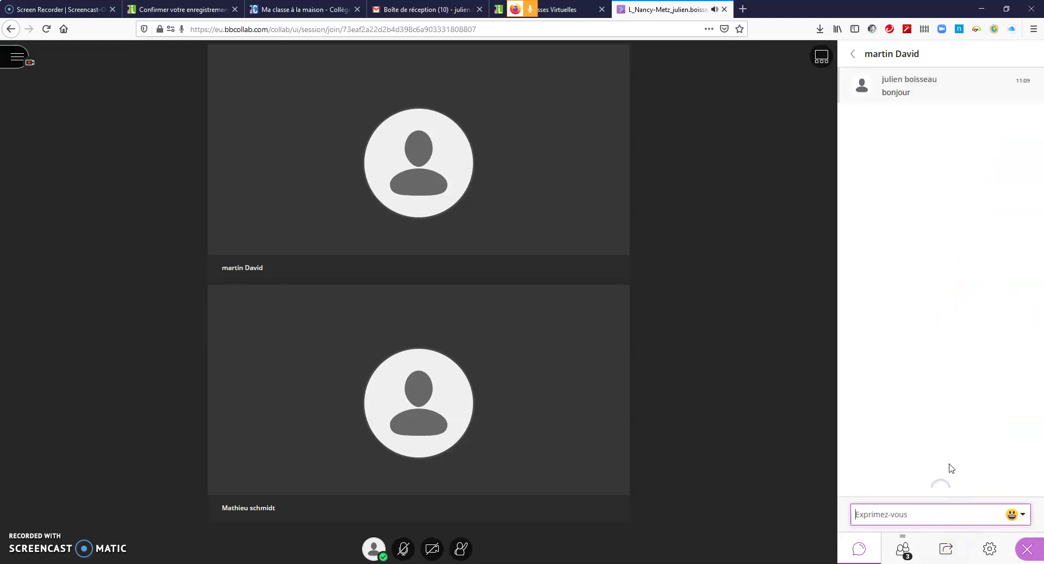
click(915, 561)
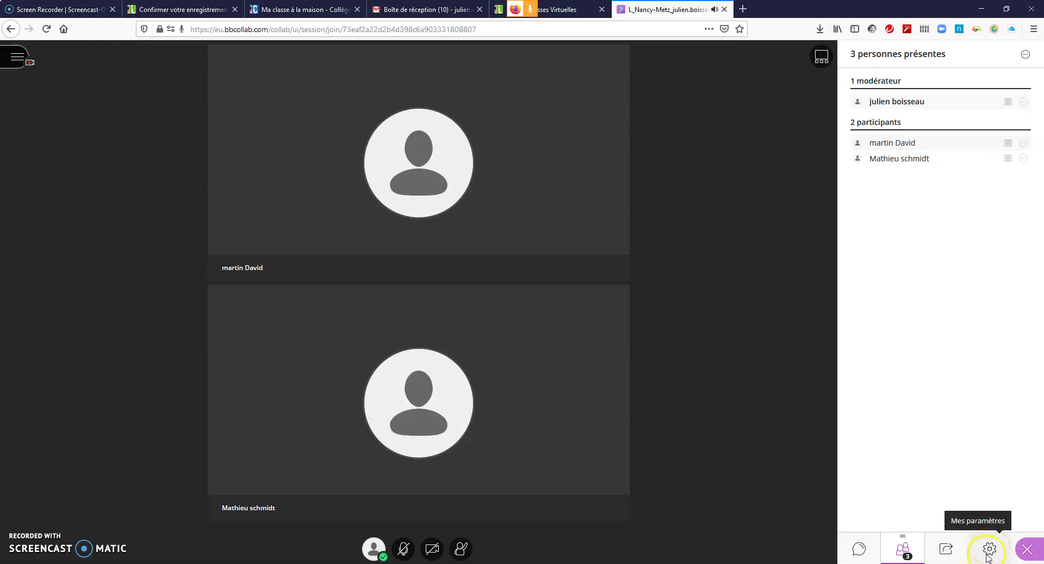
Step: In Mes paramètres, collapse audio/video and expand notifications and Paramètres de la session
click(990, 550)
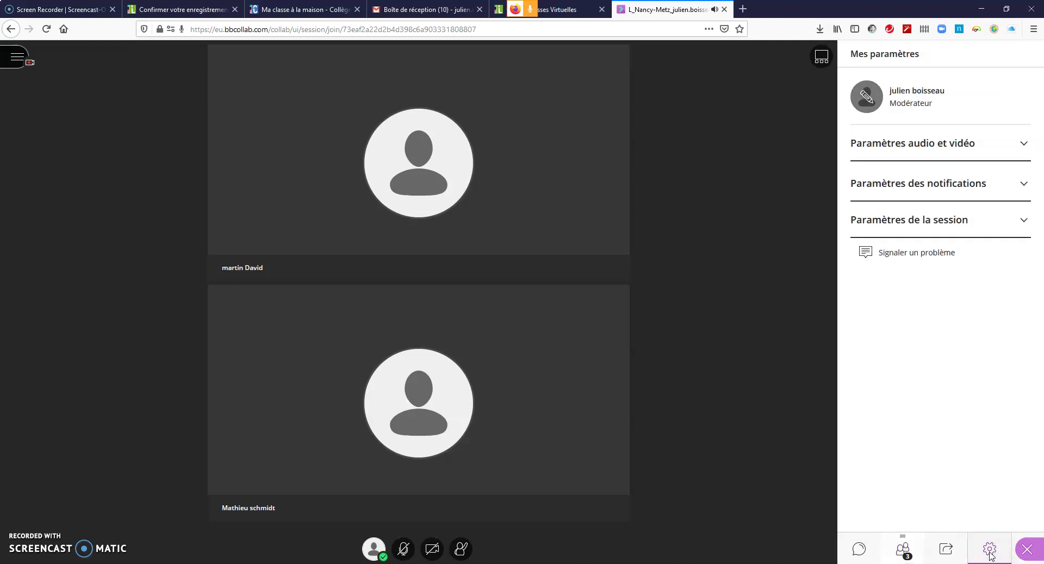
click(1024, 145)
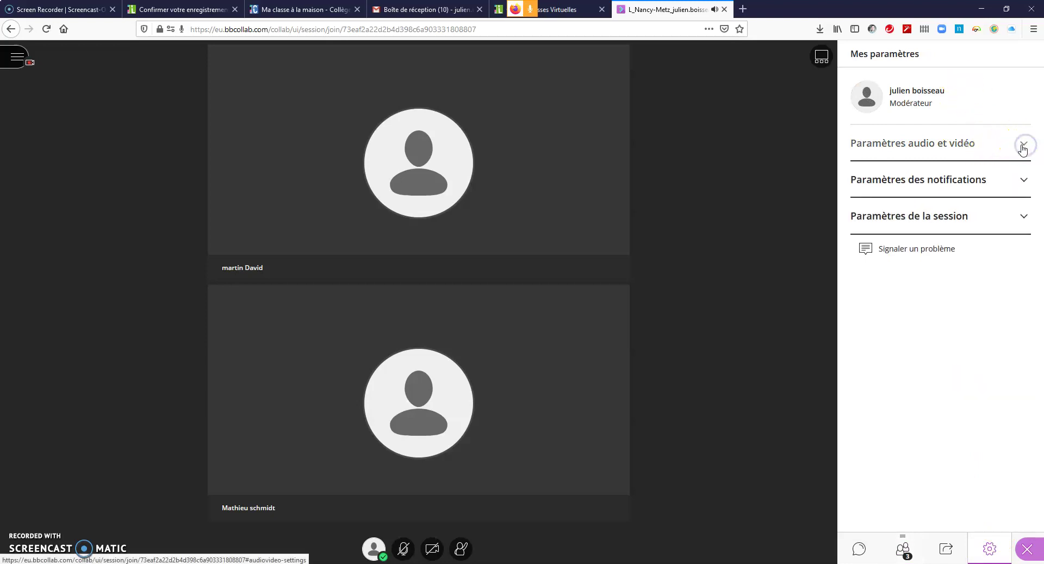
click(1019, 179)
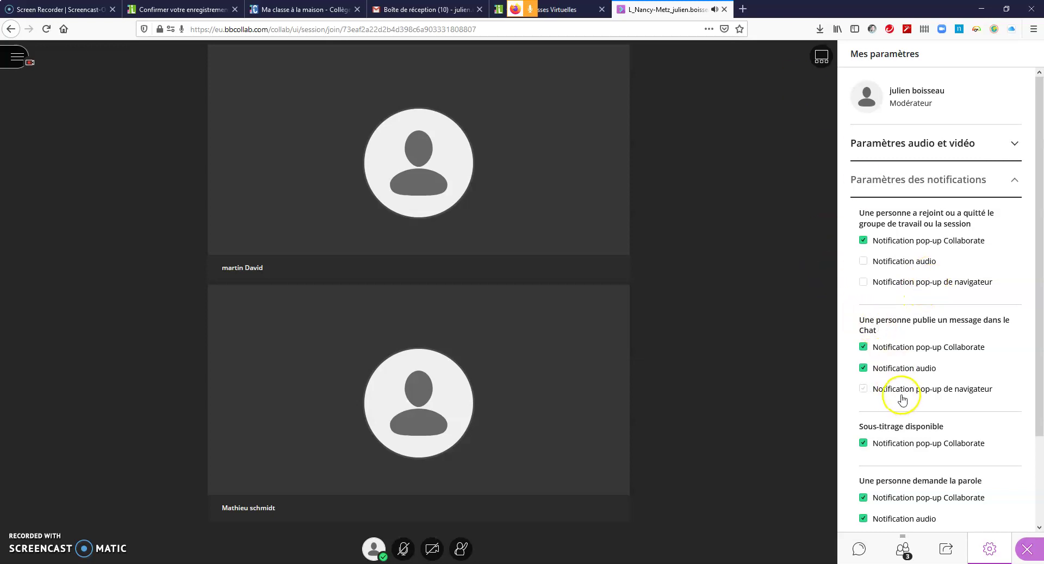
scroll(905, 399, down, 2)
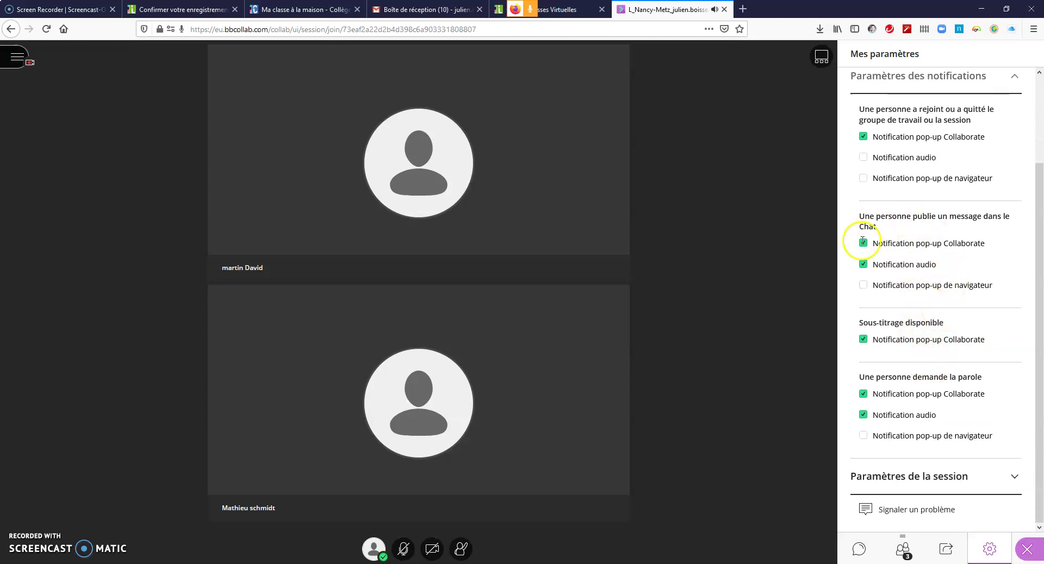
click(1005, 479)
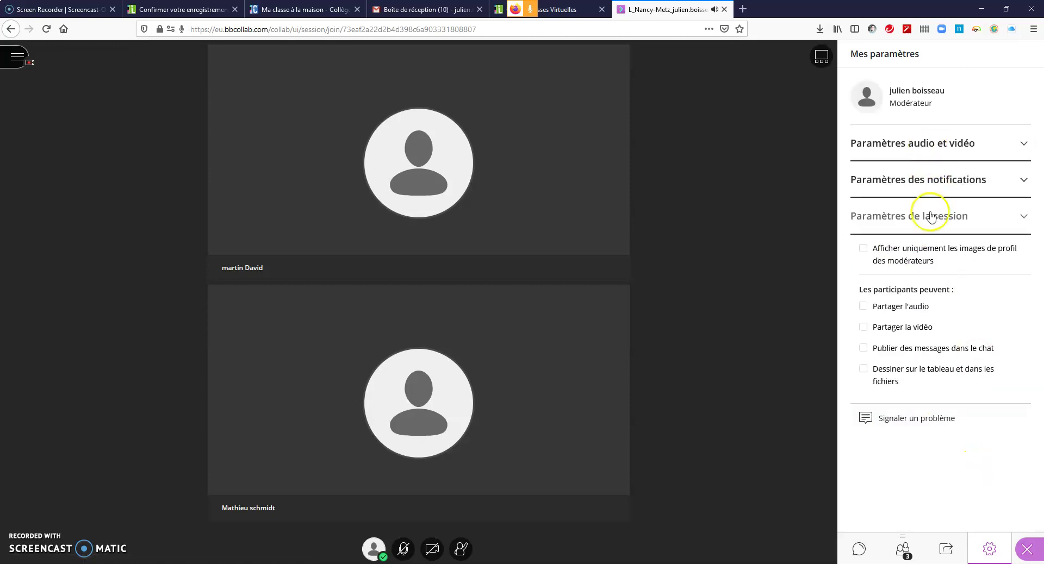
click(891, 307)
click(918, 352)
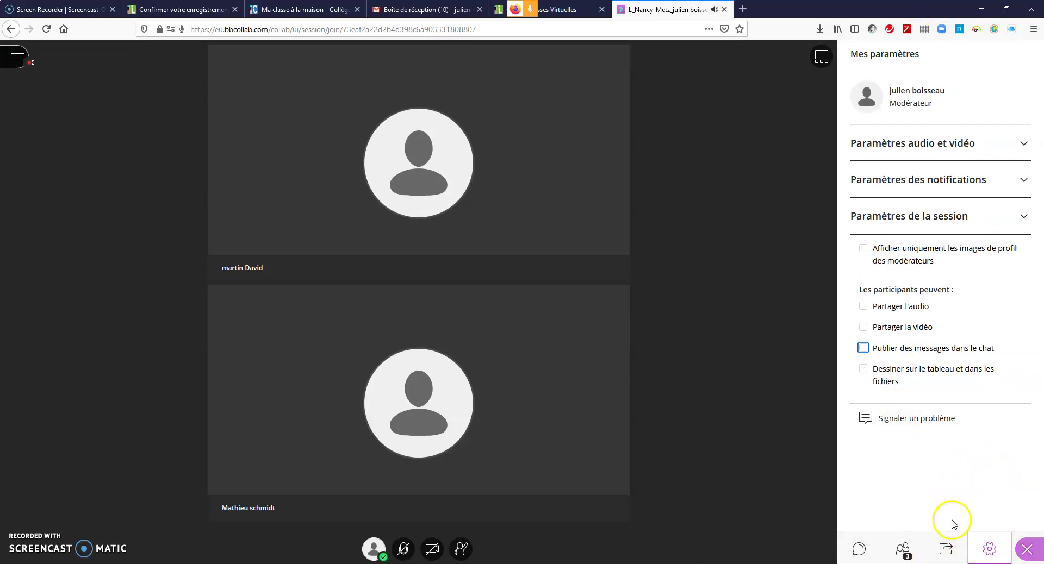
Step: Share a blank whiteboard and draw a blue zigzag line with the Pencil
click(937, 551)
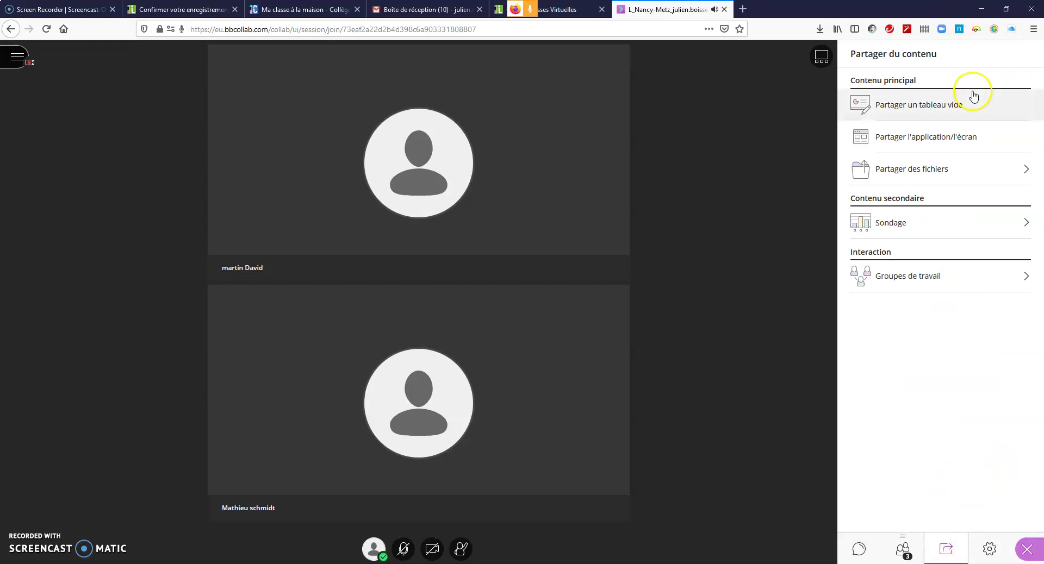
click(946, 107)
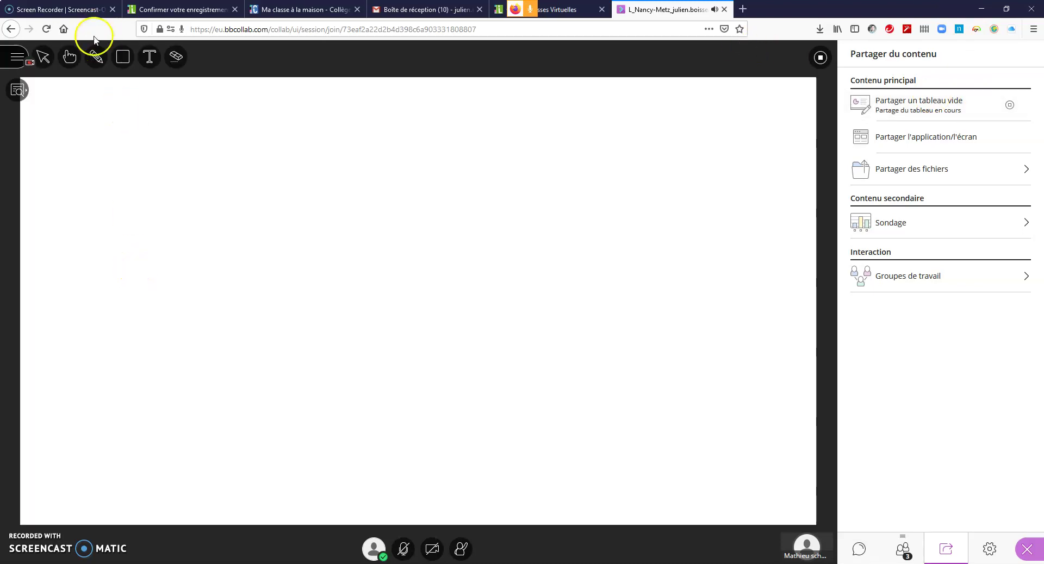
click(95, 56)
mouse_move(95, 296)
mouse_down()
mouse_move(144, 231)
mouse_move(349, 256)
mouse_up()
drag(399, 228, 445, 230)
Step: Add the text 'coucou tou est la !' to the whiteboard and edit it
click(149, 57)
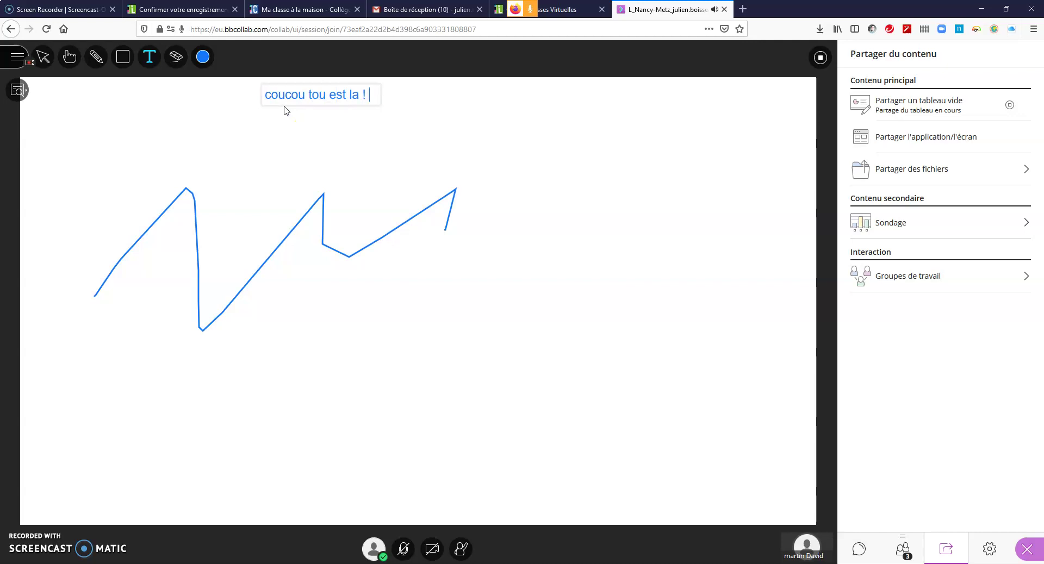
click(314, 198)
click(327, 103)
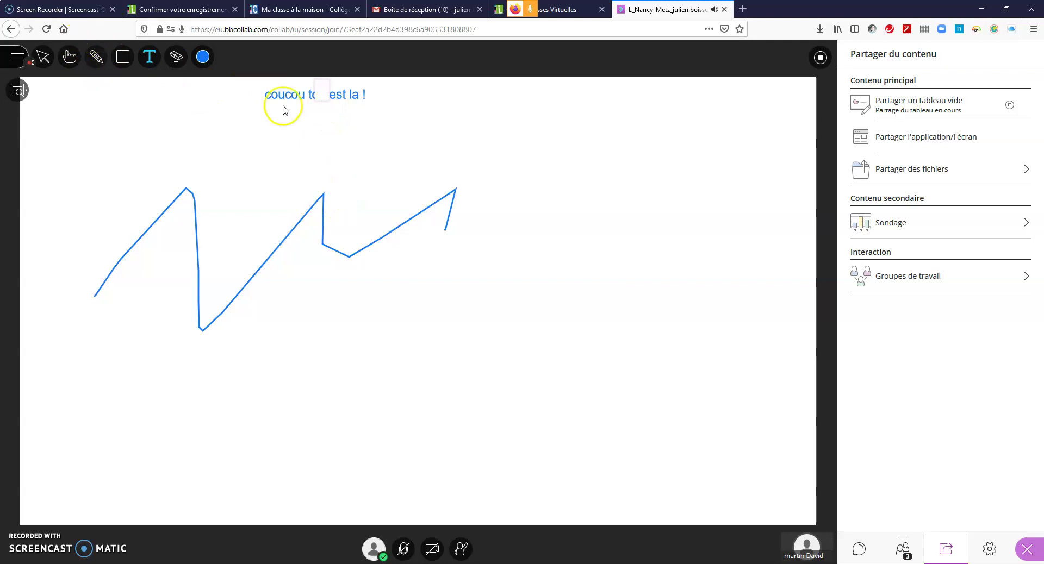
click(268, 95)
click(364, 95)
click(265, 102)
click(345, 97)
click(324, 94)
Step: Erase the text and zigzag with the Eraser, then stop sharing the whiteboard
click(175, 56)
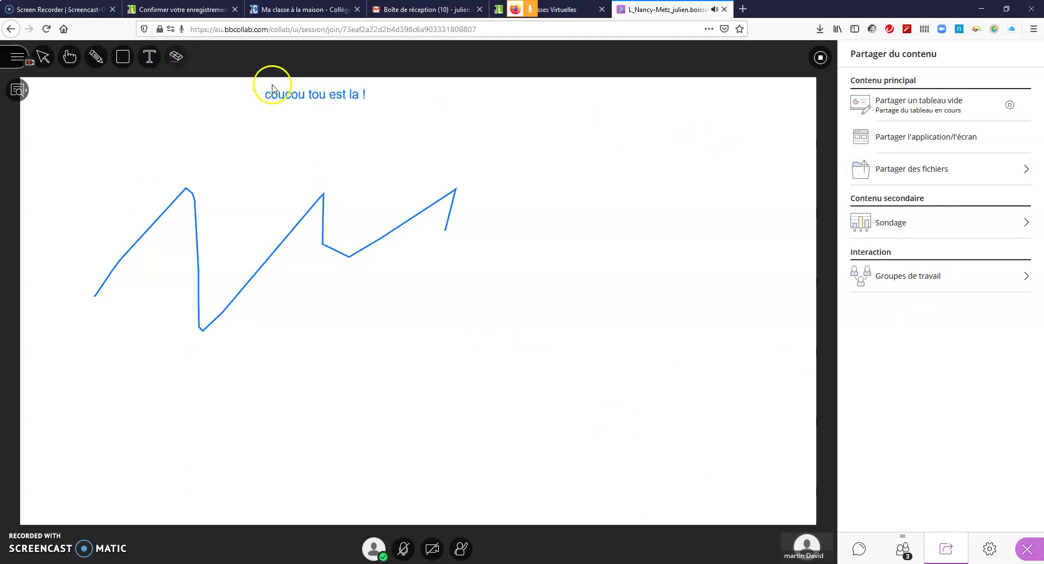
click(290, 96)
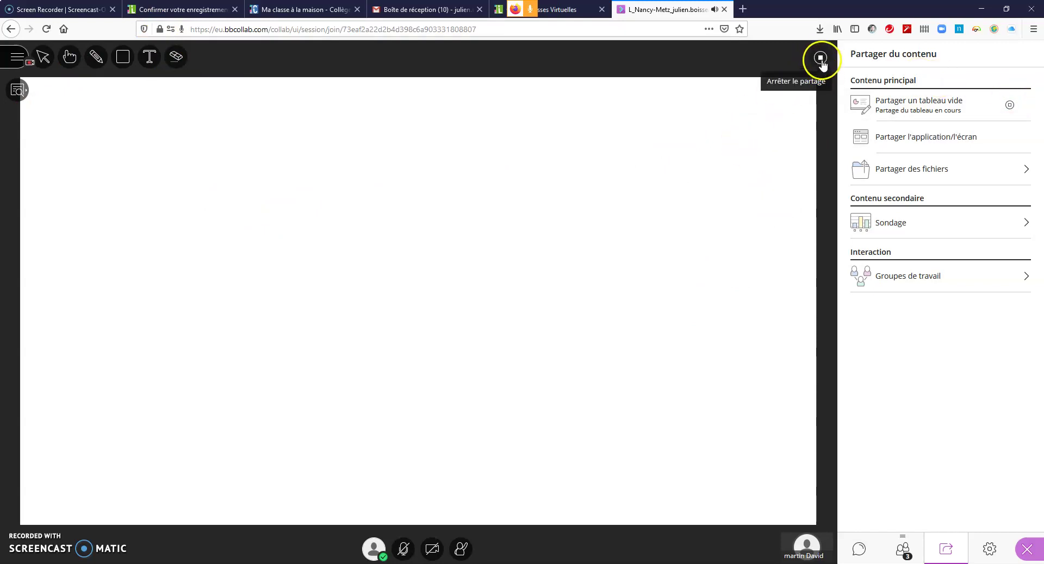
click(1009, 106)
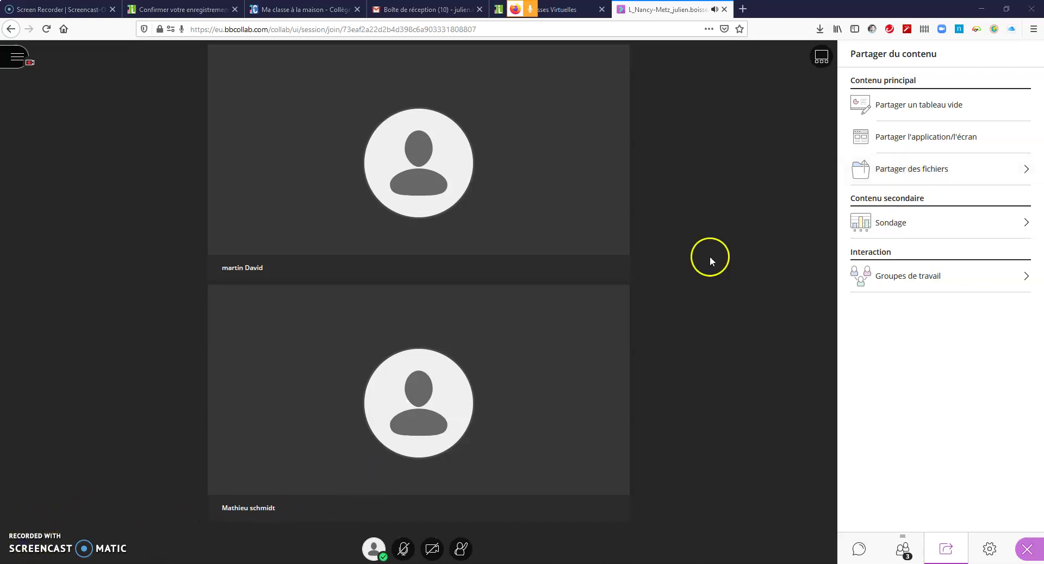
Step: Share the Cycle 4_programme .docx window through Partager l'application/l'écran and allow it
click(907, 139)
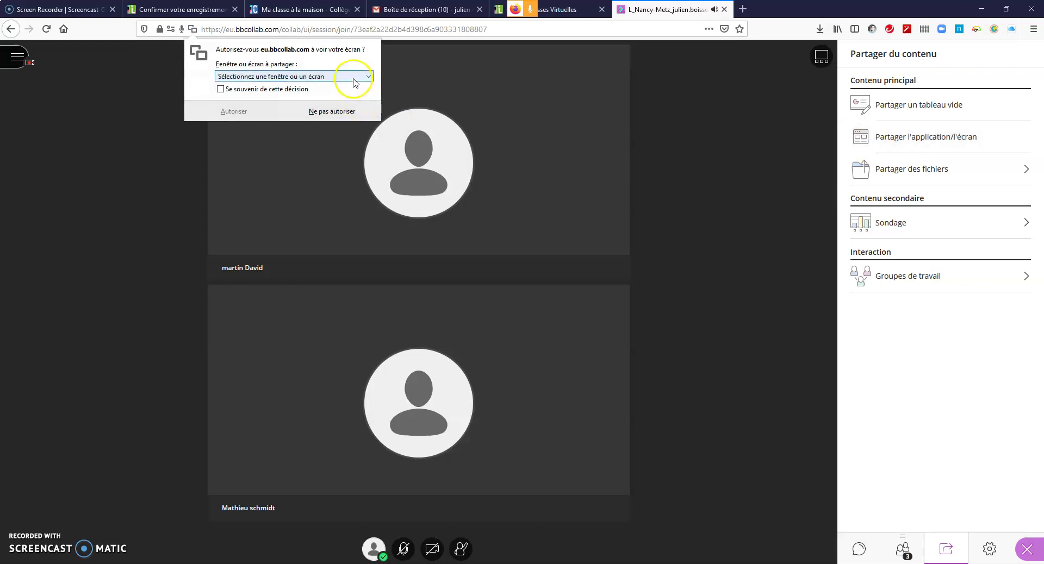
click(325, 76)
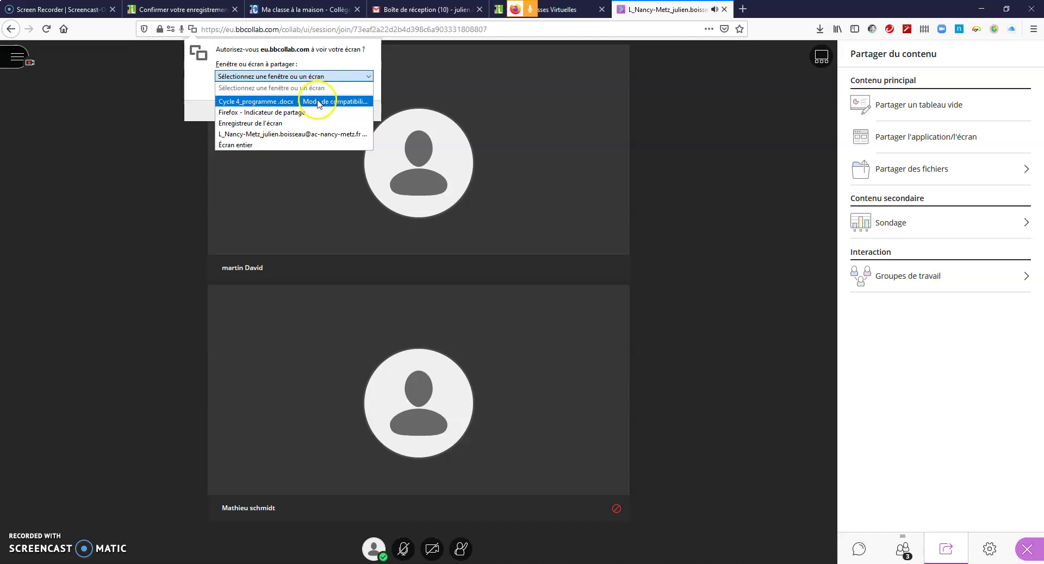
click(325, 101)
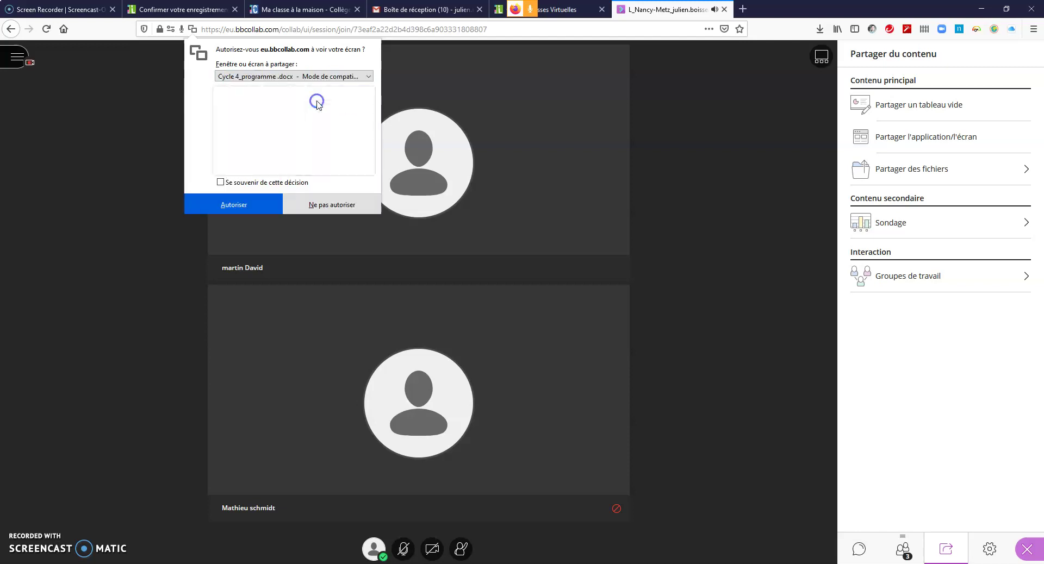
click(267, 207)
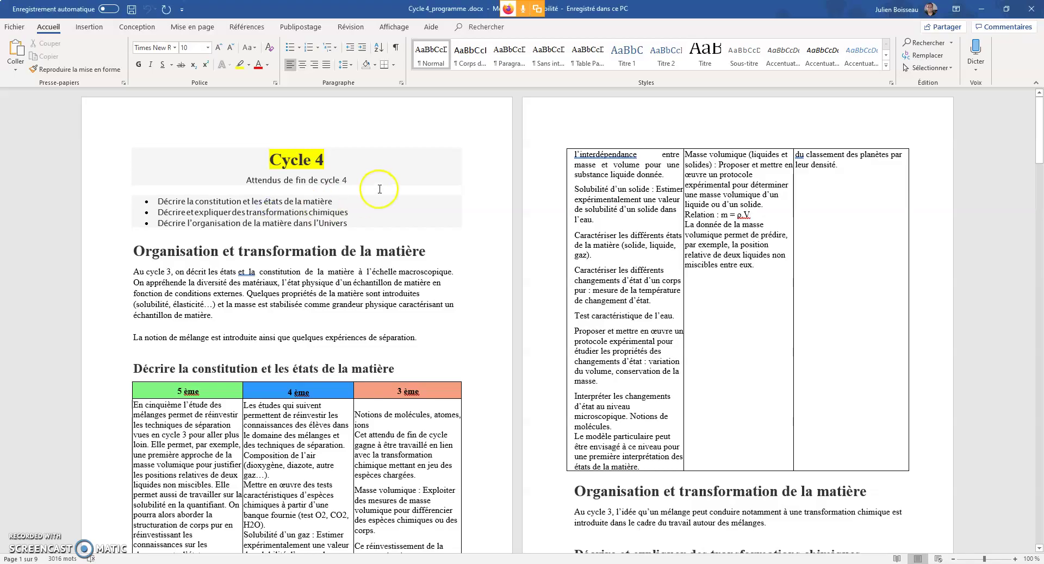
Step: Scroll the shared Word programme down to the universe section, then return to Collaborate
scroll(687, 313, down, 2)
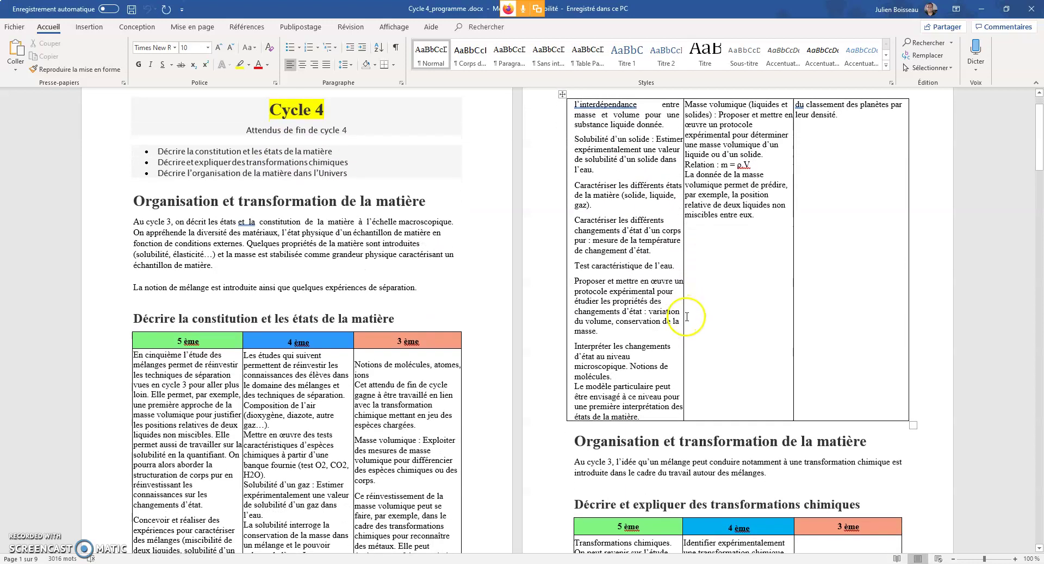
scroll(685, 315, down, 5)
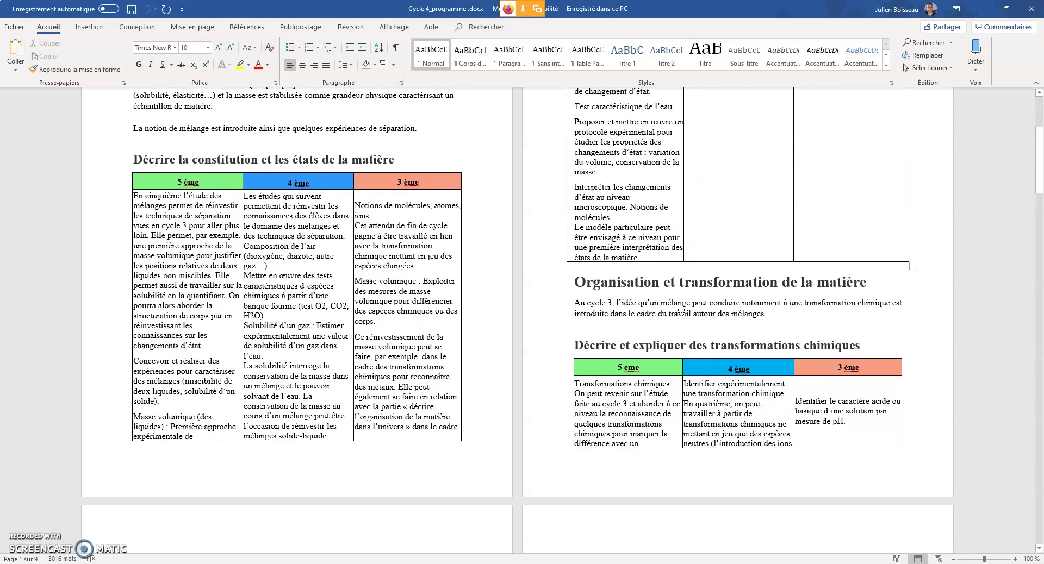
scroll(681, 310, down, 10)
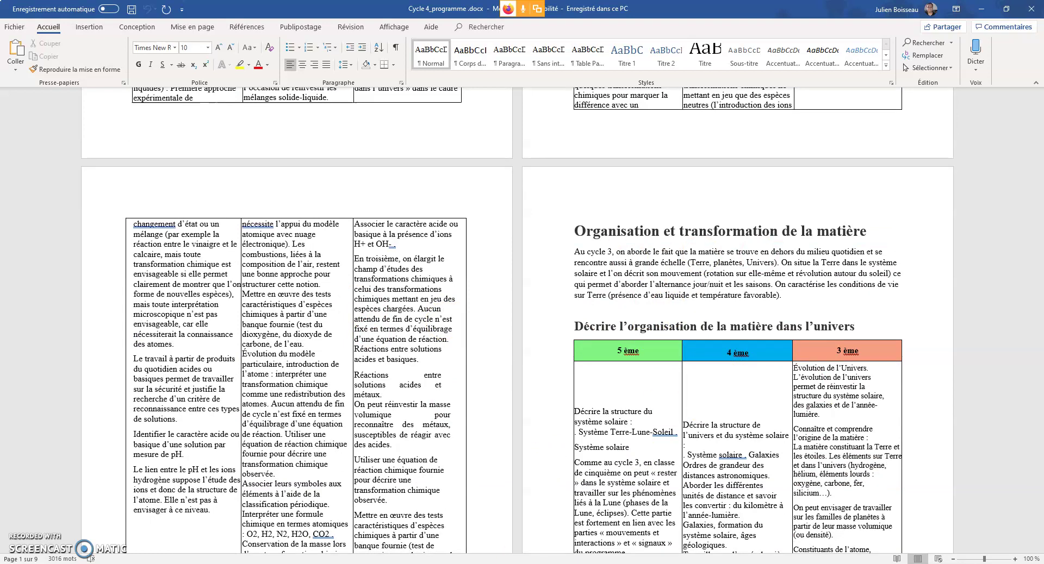
click(387, 563)
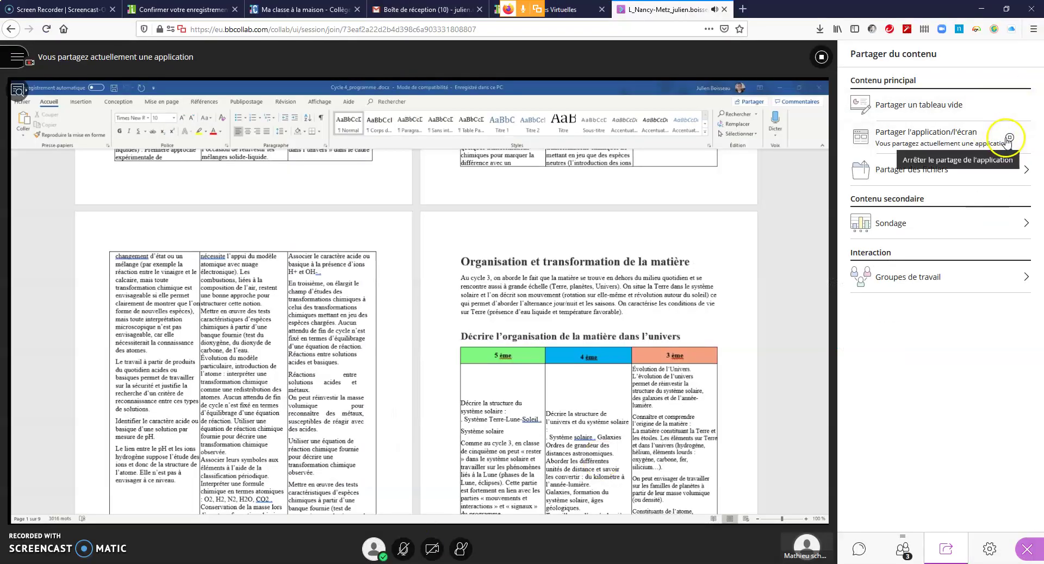
Step: Stop sharing the Word application and choose Ajouter des fichiers under Partager des fichiers
click(821, 57)
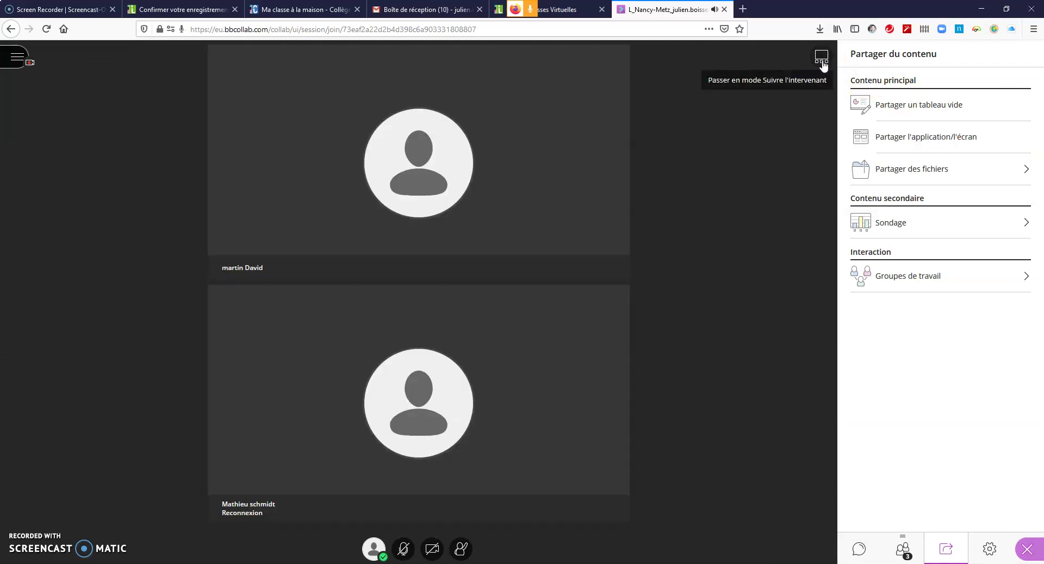
click(950, 170)
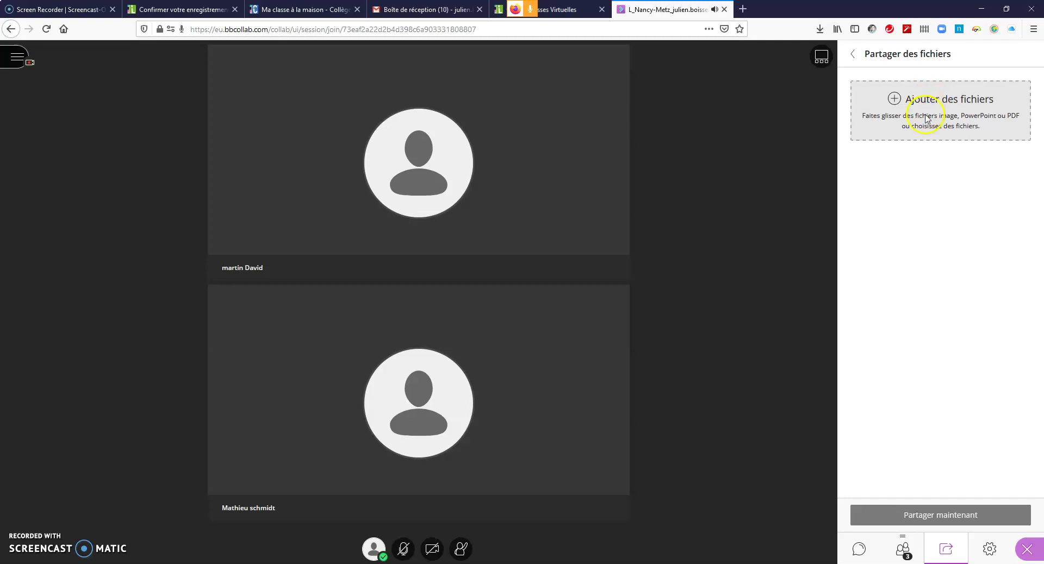
click(927, 118)
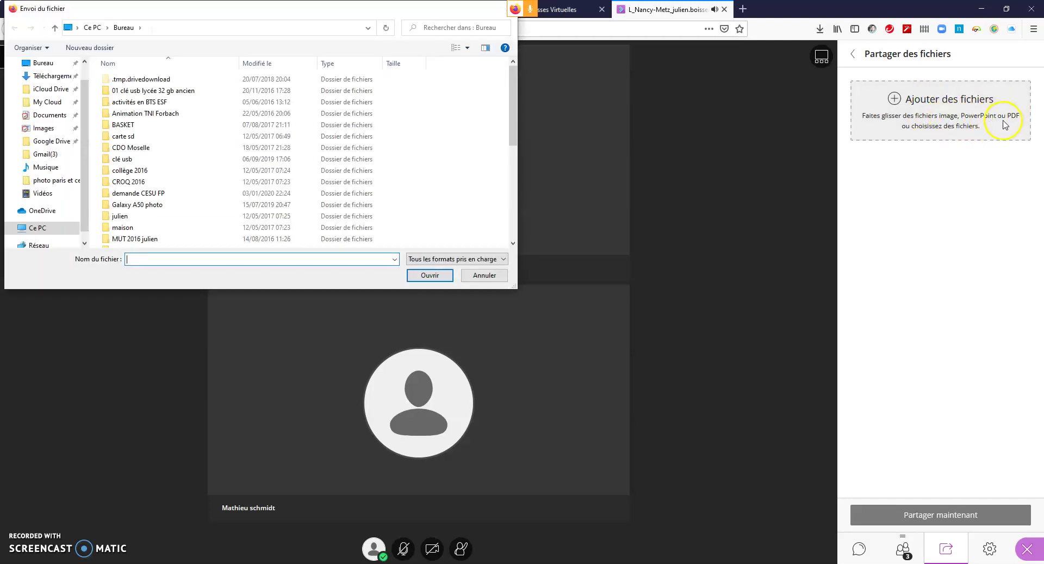
Step: Browse the USB drive's 1 Lycée folders and upload the Diaporama J3-siteSPC.pptx presentation
scroll(170, 207, down, 1)
scroll(170, 207, up, 1)
double_click(148, 93)
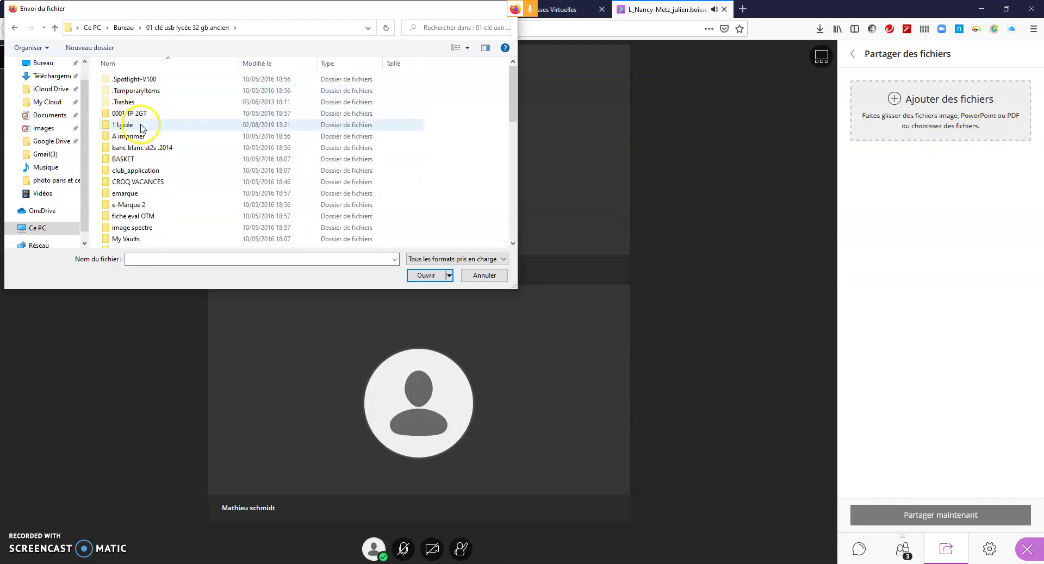
double_click(140, 126)
scroll(142, 130, down, 2)
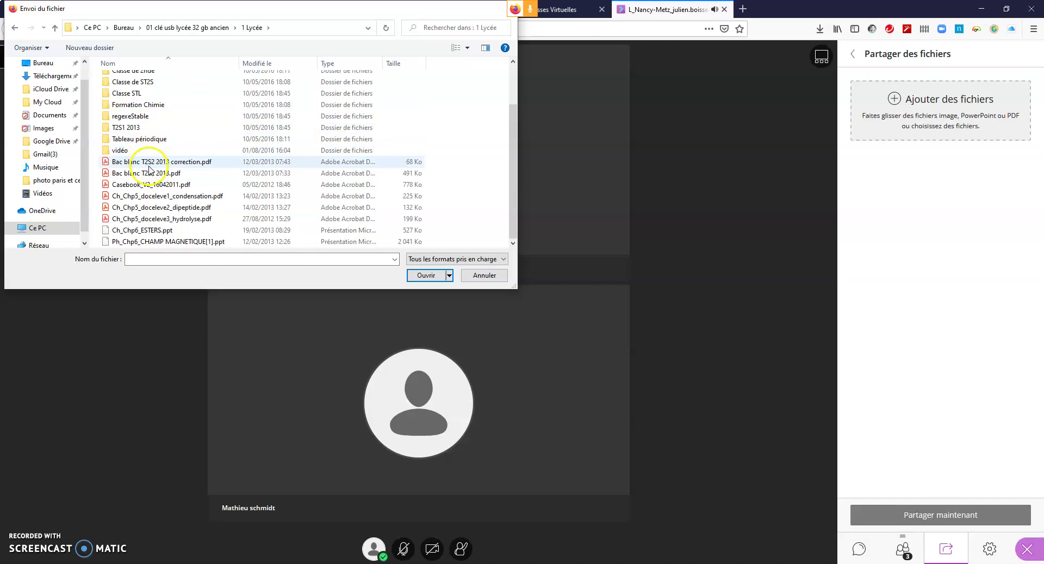
scroll(145, 132, up, 2)
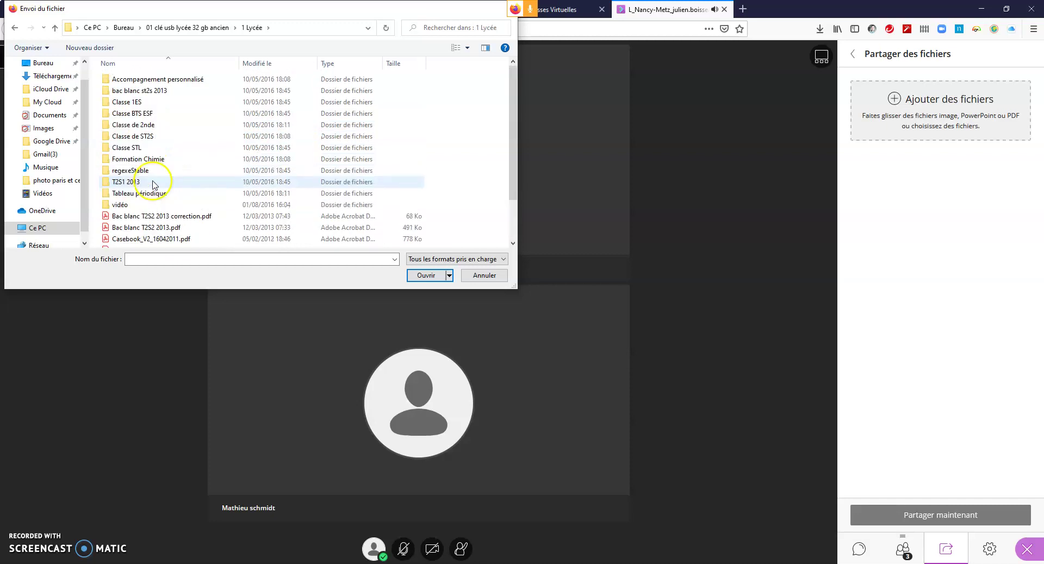
double_click(147, 103)
click(145, 81)
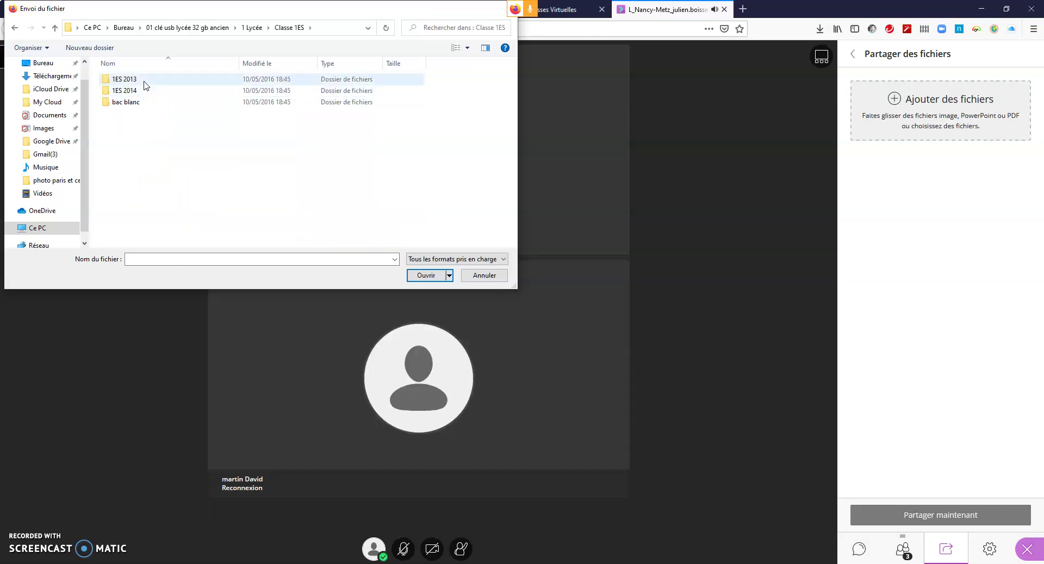
double_click(144, 81)
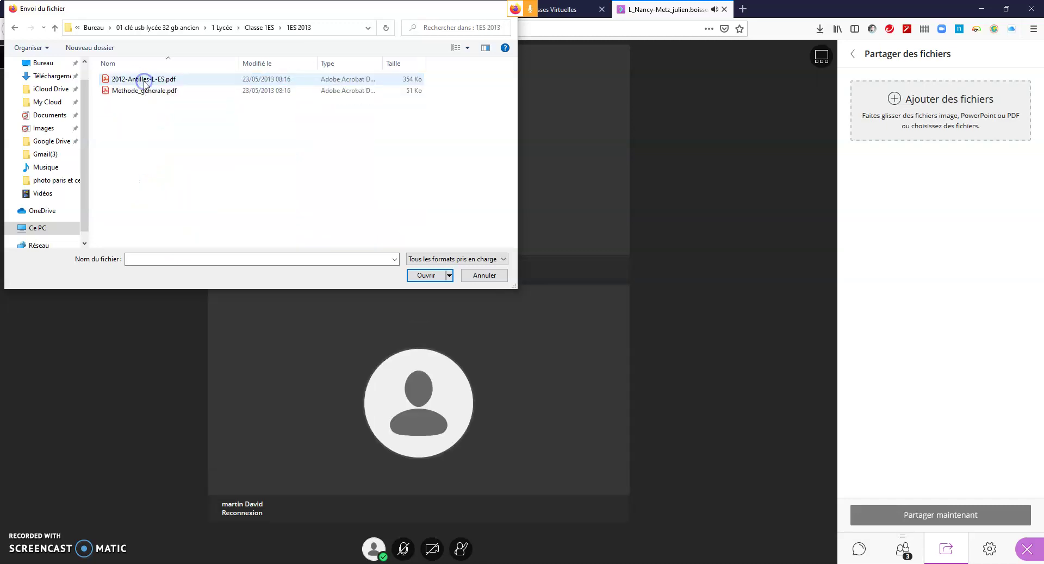
click(257, 28)
click(251, 28)
scroll(144, 230, down, 2)
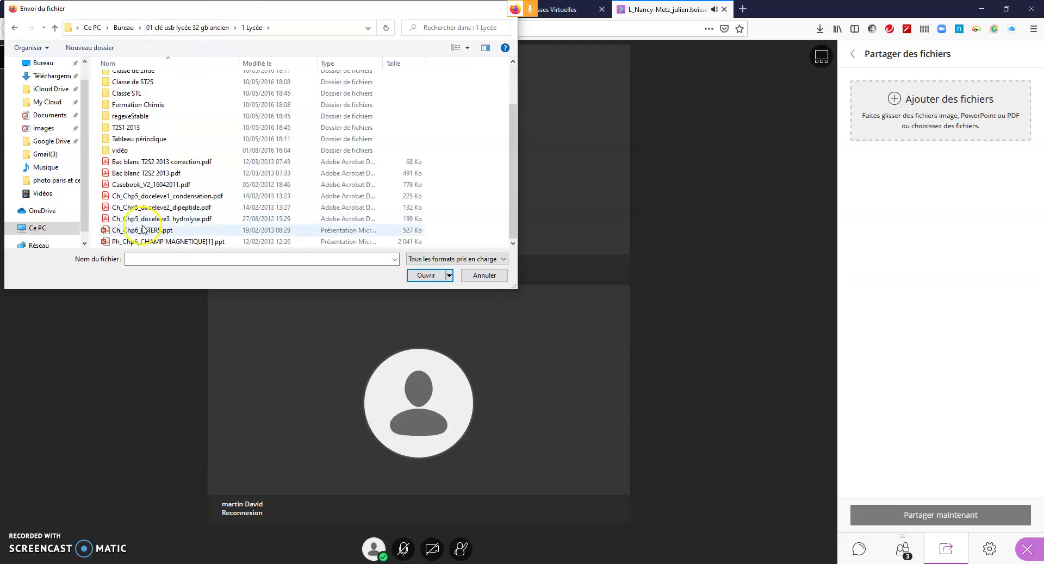
click(210, 242)
click(425, 275)
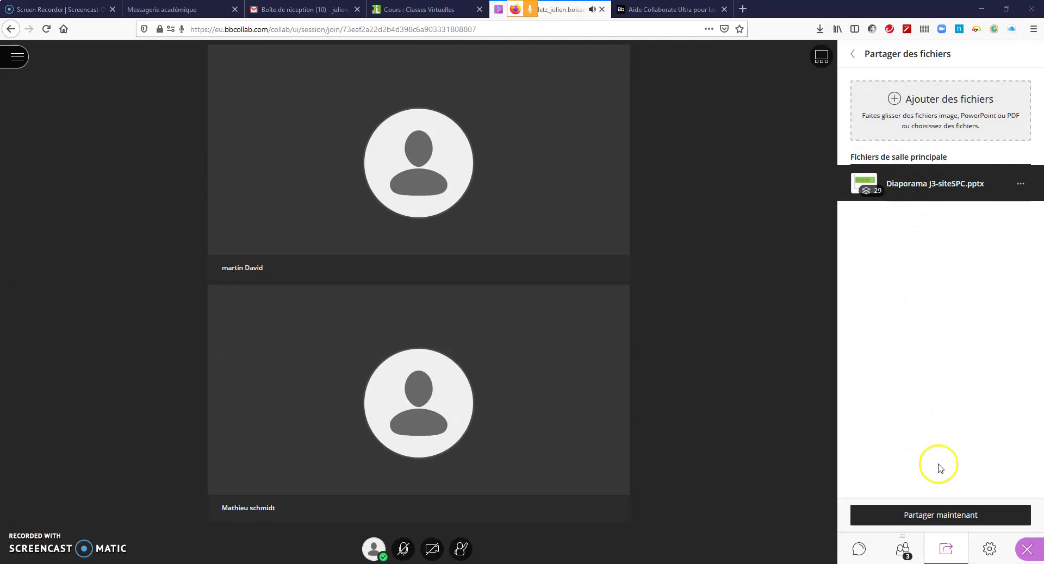
Step: Share the slideshow from slide 01, move on to slide 10, and draw a blue pen mark near the title
click(940, 515)
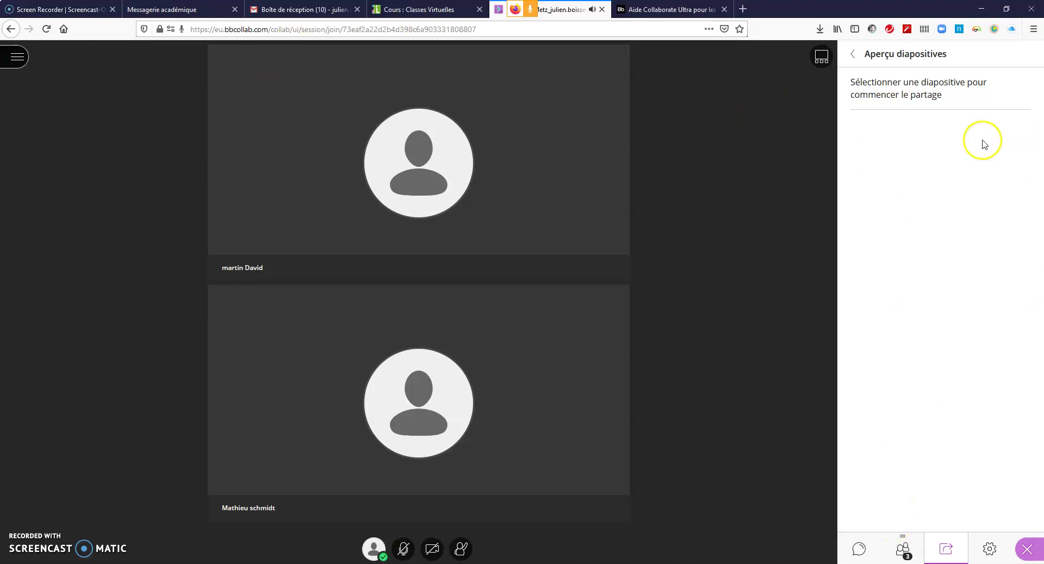
click(956, 220)
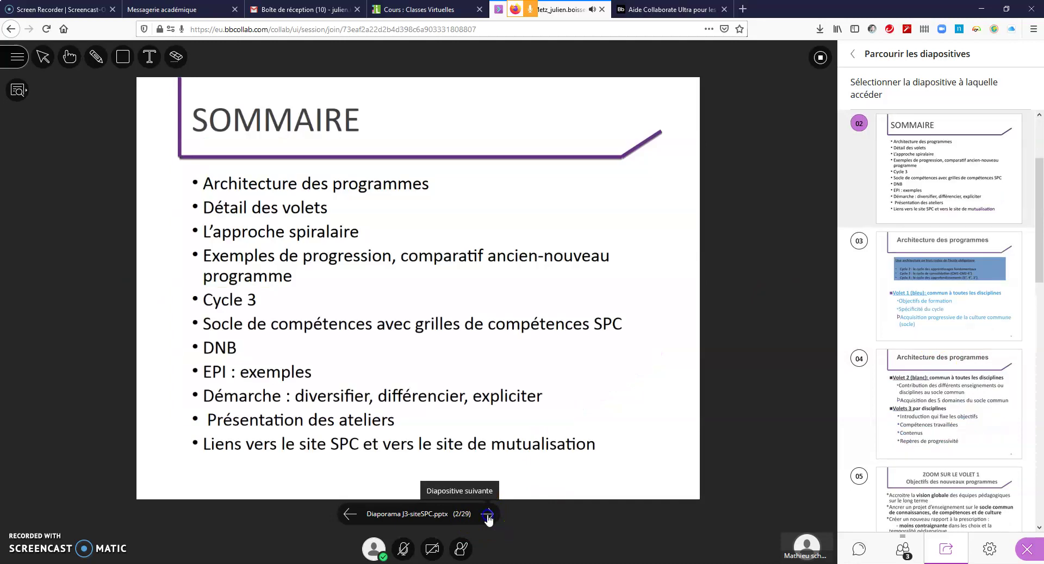
click(487, 516)
scroll(1004, 235, down, 10)
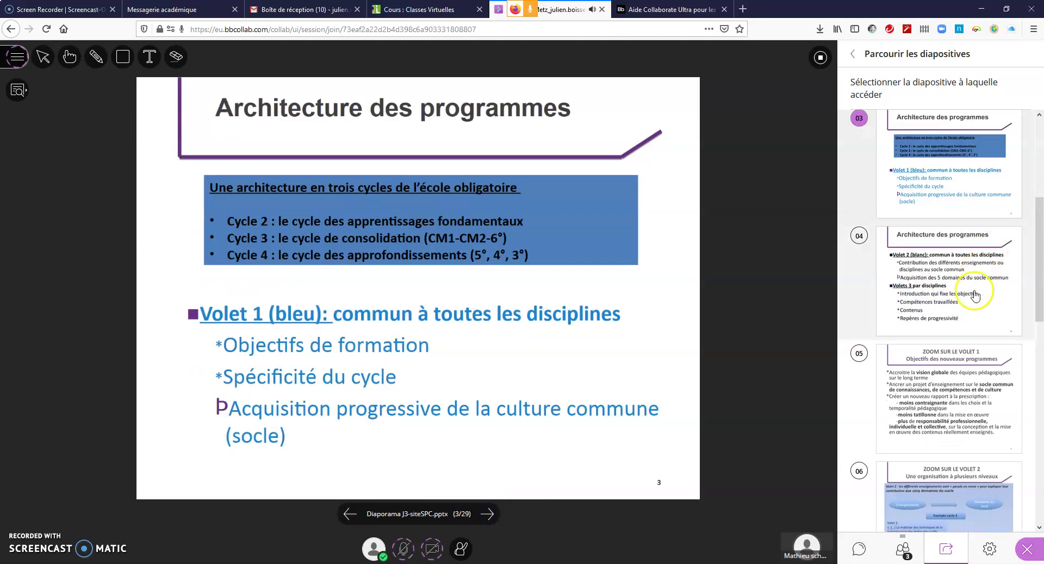
scroll(973, 335, down, 3)
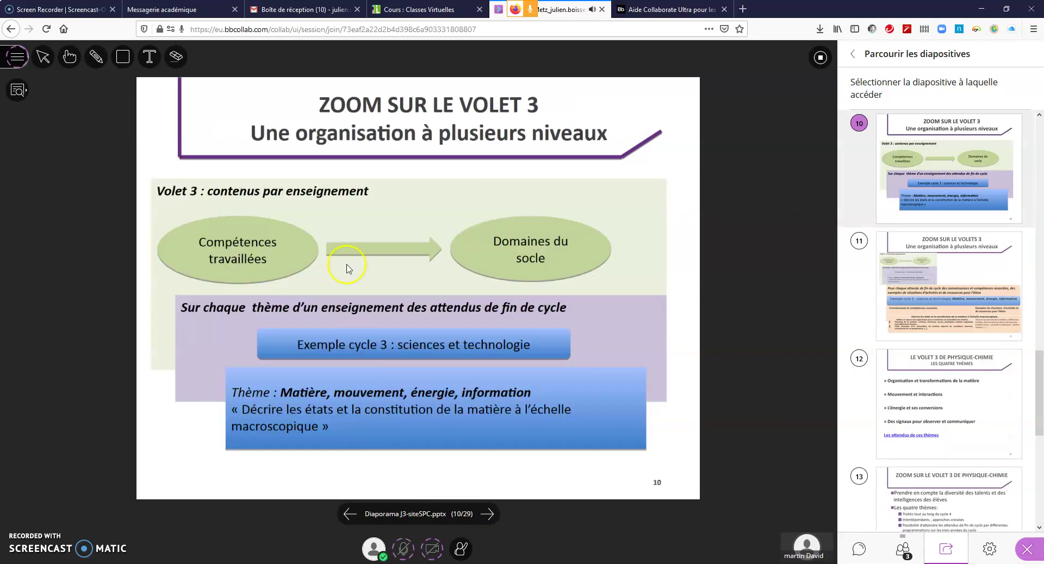
click(99, 58)
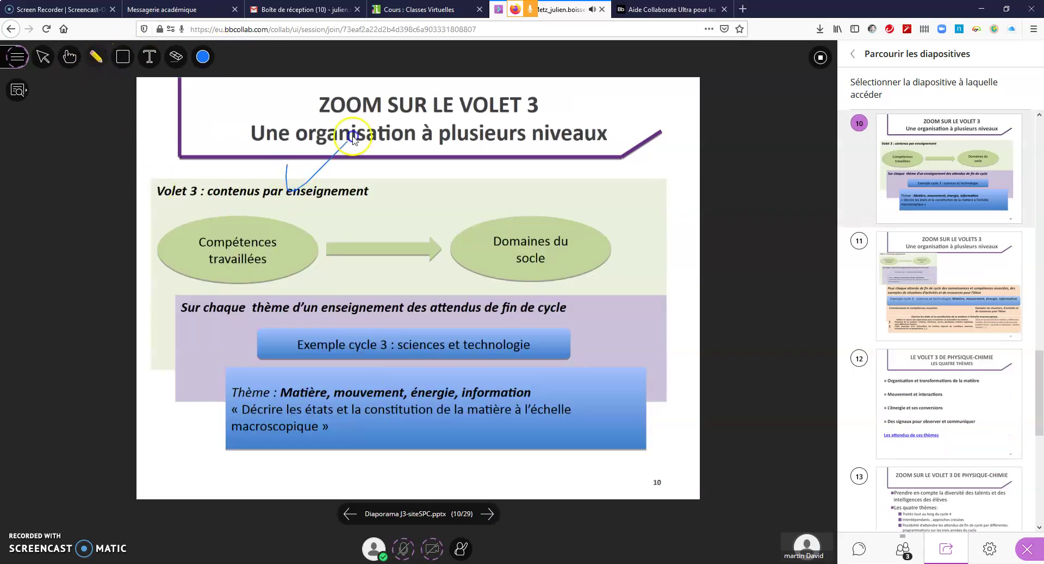